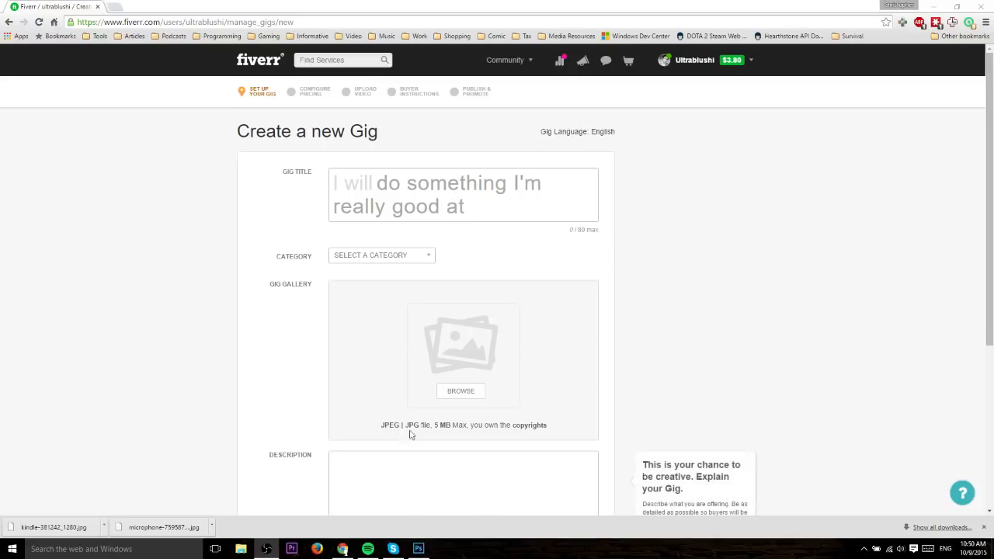
mouse_move(375, 236)
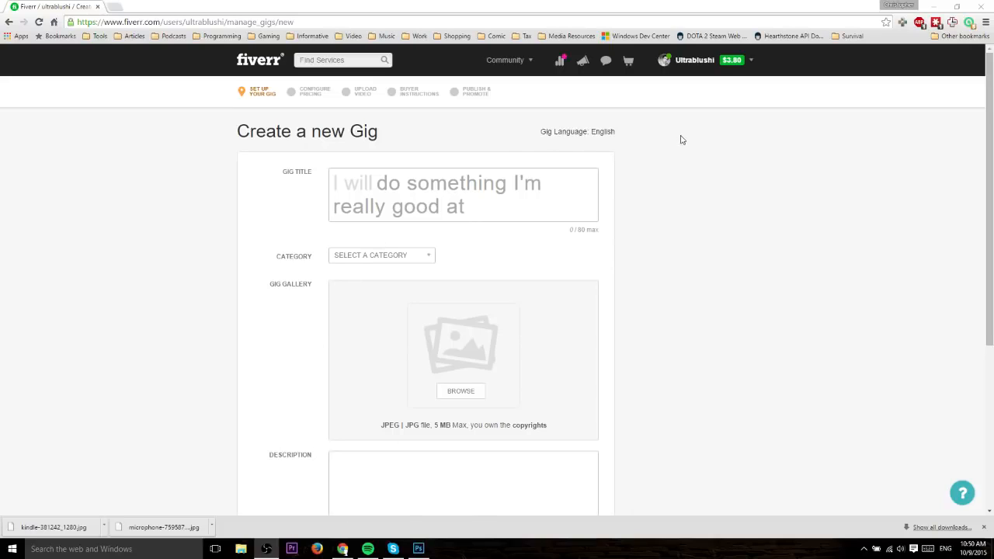
mouse_move(754, 67)
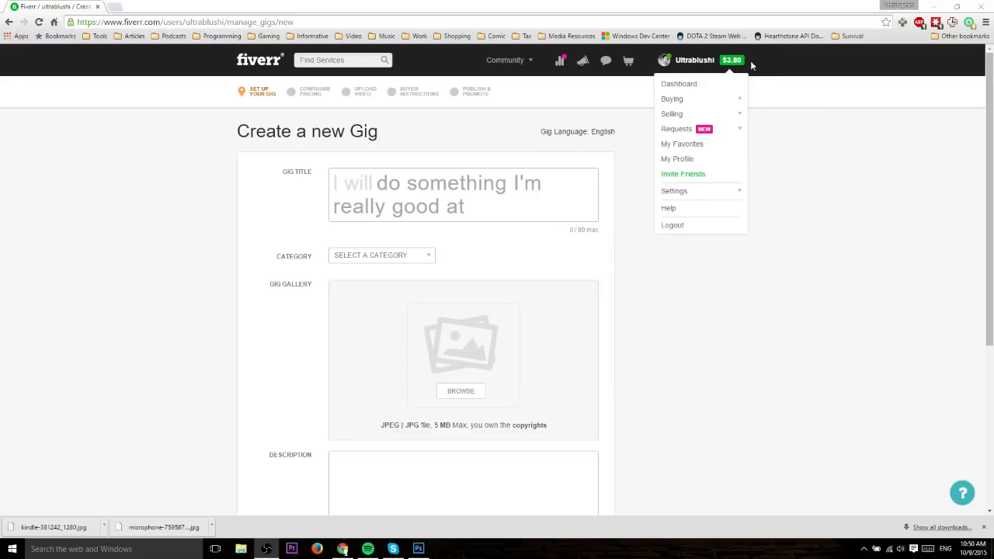
click(743, 118)
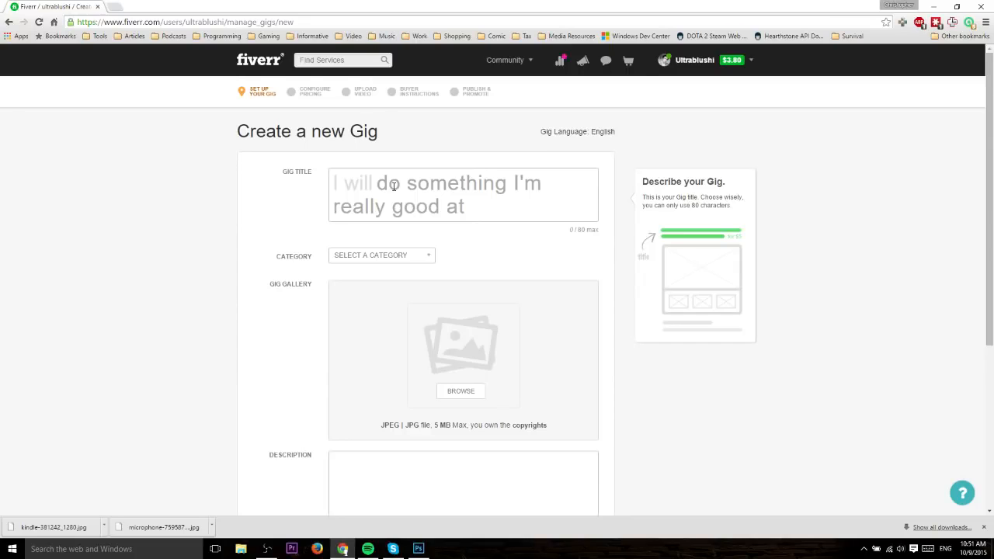
Step: Enter "create an eBook Cover for your book" as the gig title
click(394, 185)
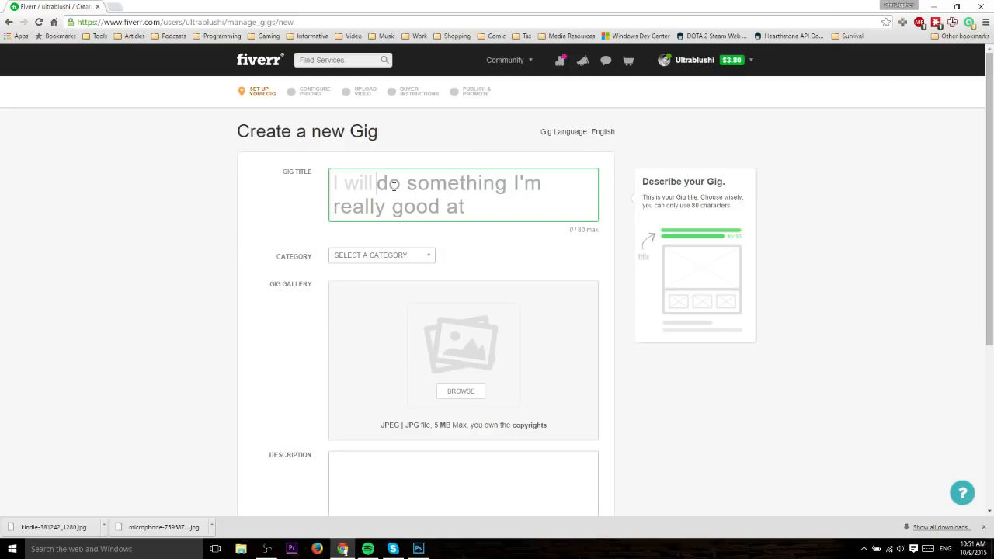
text(create an e)
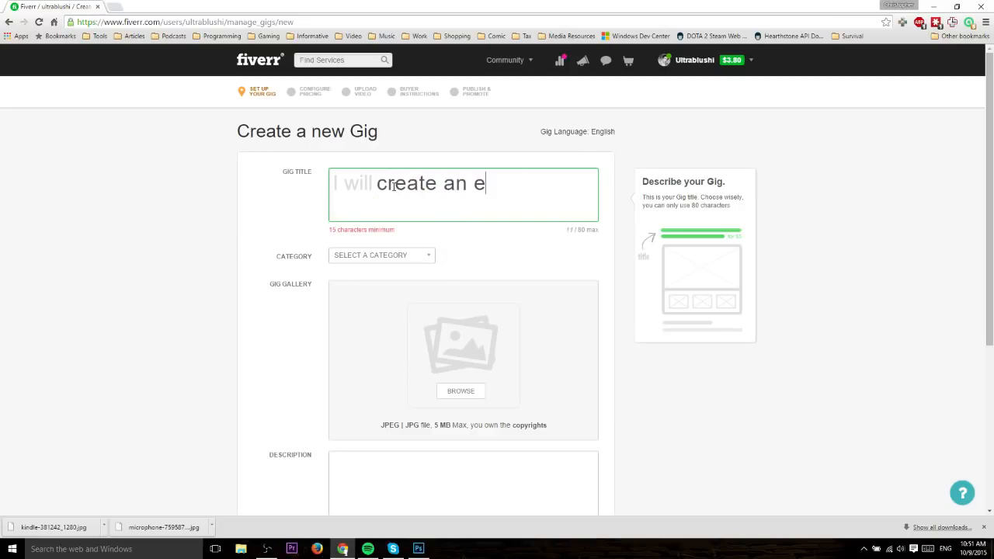
text(Book Cover )
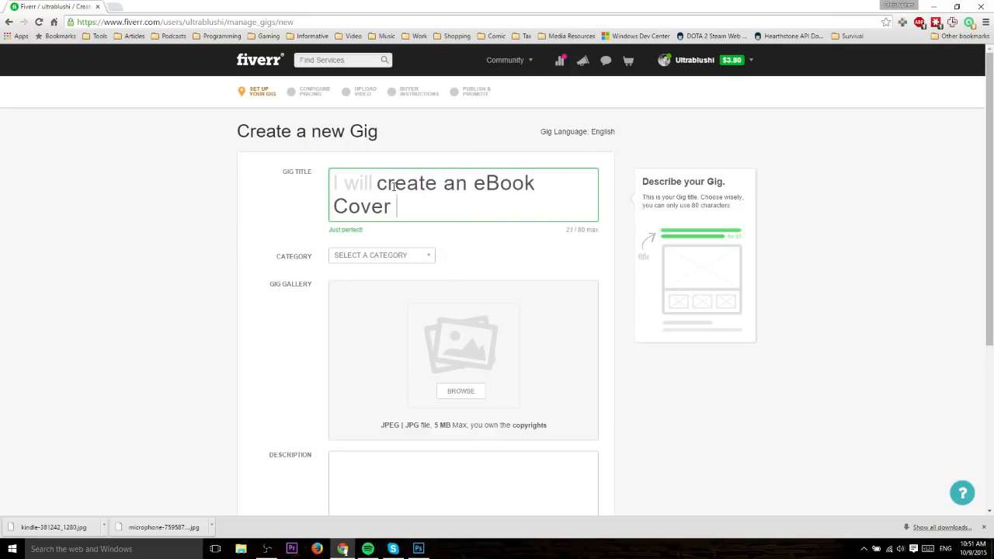
text(for your book)
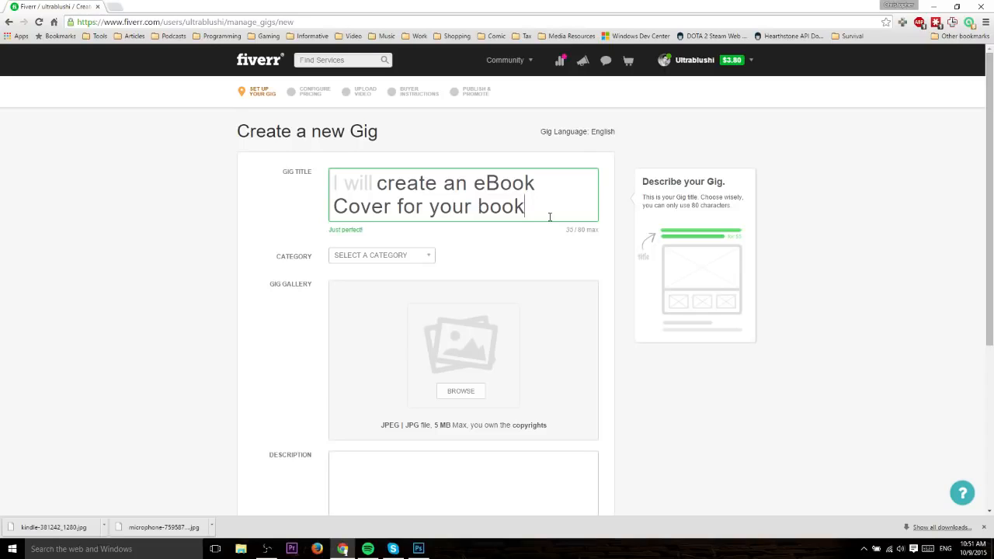
Step: Set the gig's category to Graphics & Design with the subcategory Book Covers & Packaging
scroll(550, 218, down, 3)
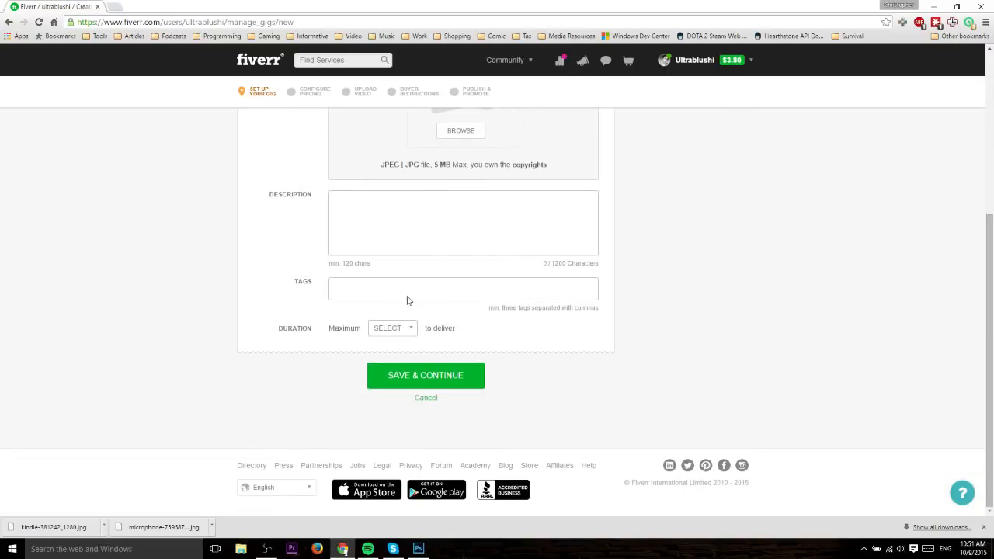
scroll(240, 273, up, 3)
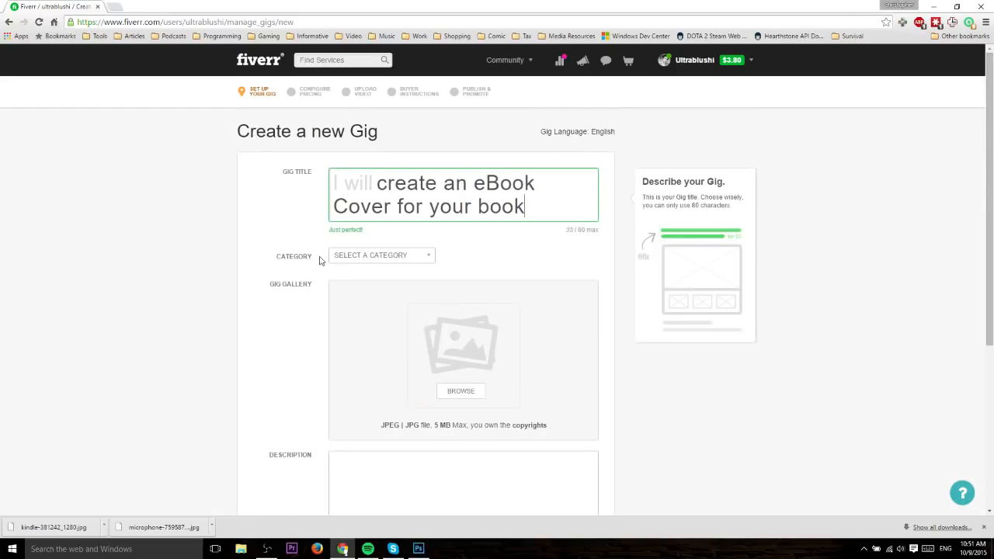
click(347, 259)
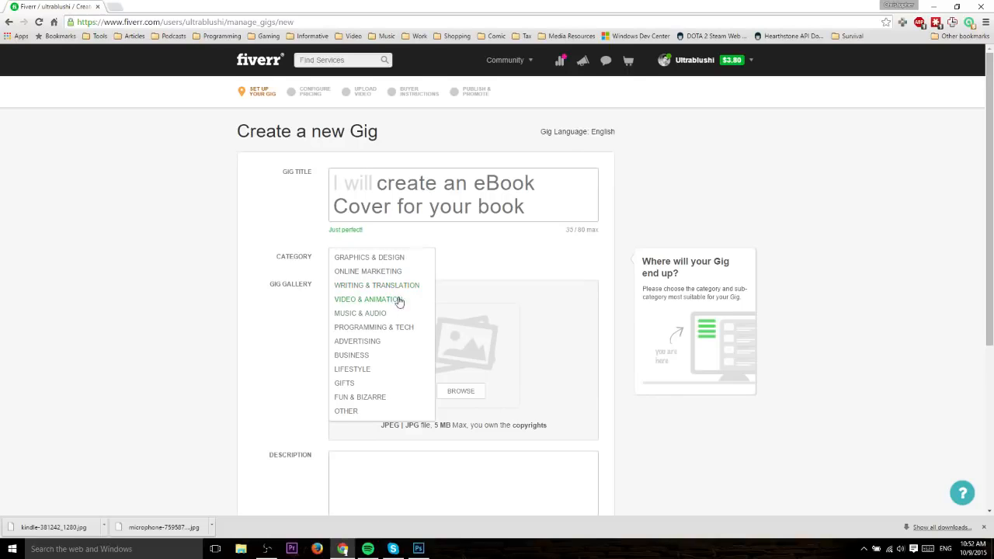
click(407, 263)
click(497, 261)
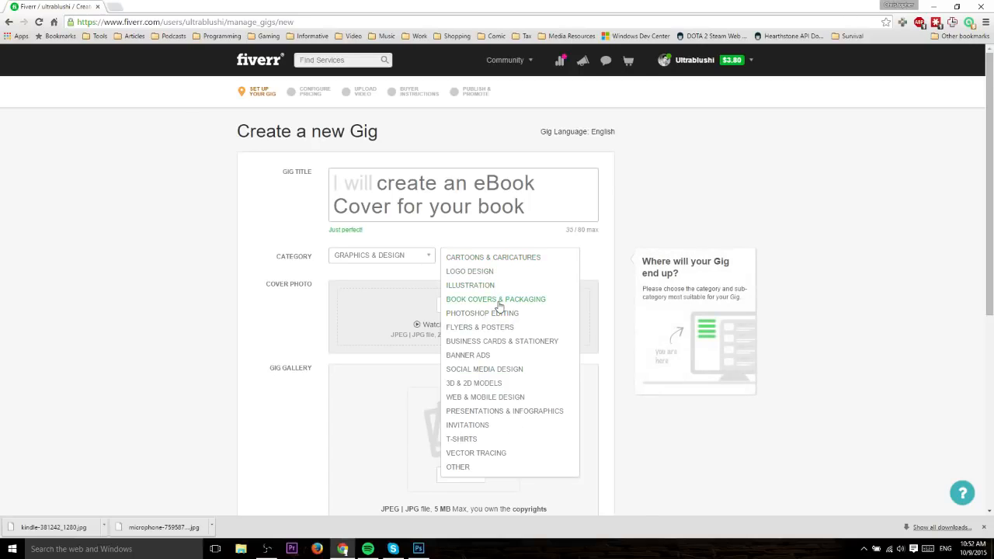
click(527, 301)
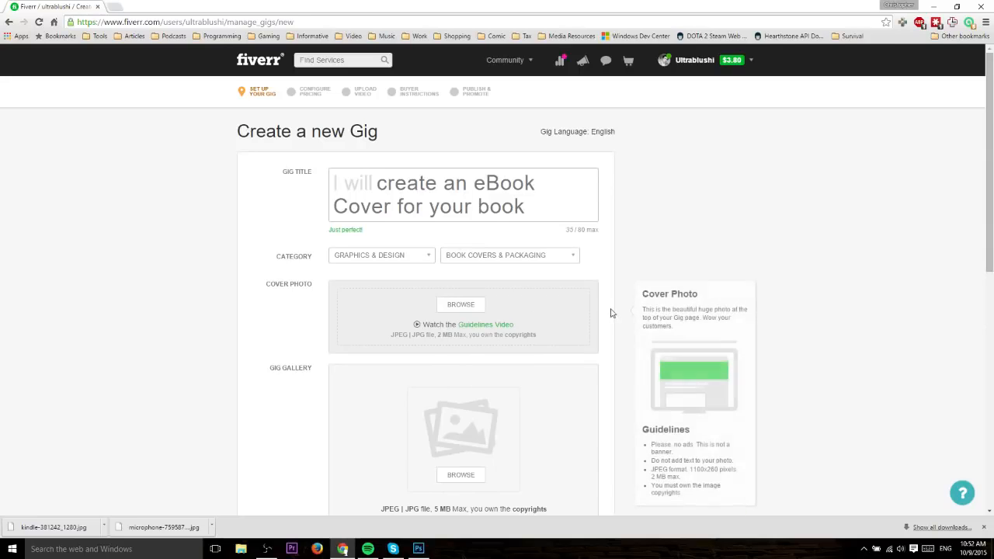
Step: Examine the file format, size and copyright requirements for the cover photo and gig gallery uploads
scroll(609, 303, down, 3)
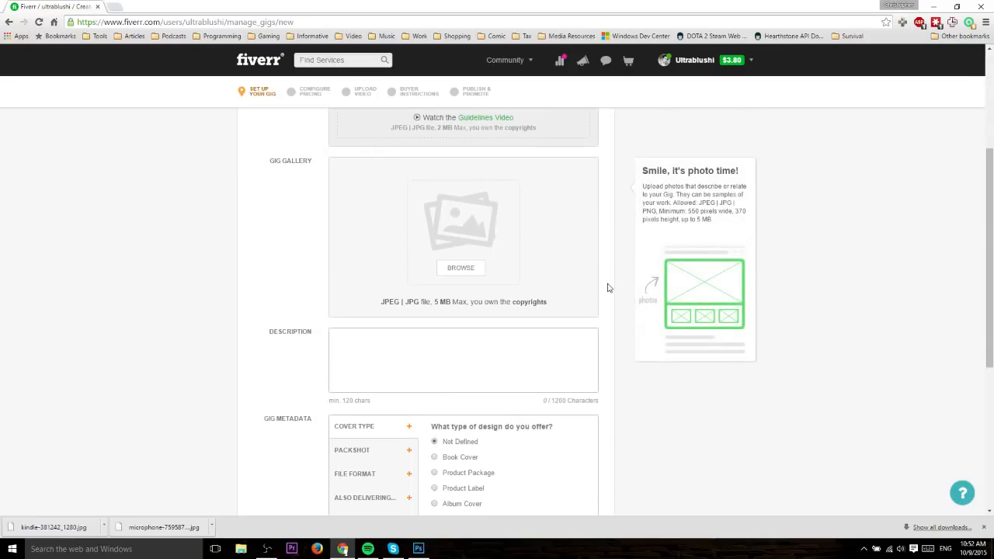
scroll(544, 299, down, 1)
scroll(326, 241, up, 2)
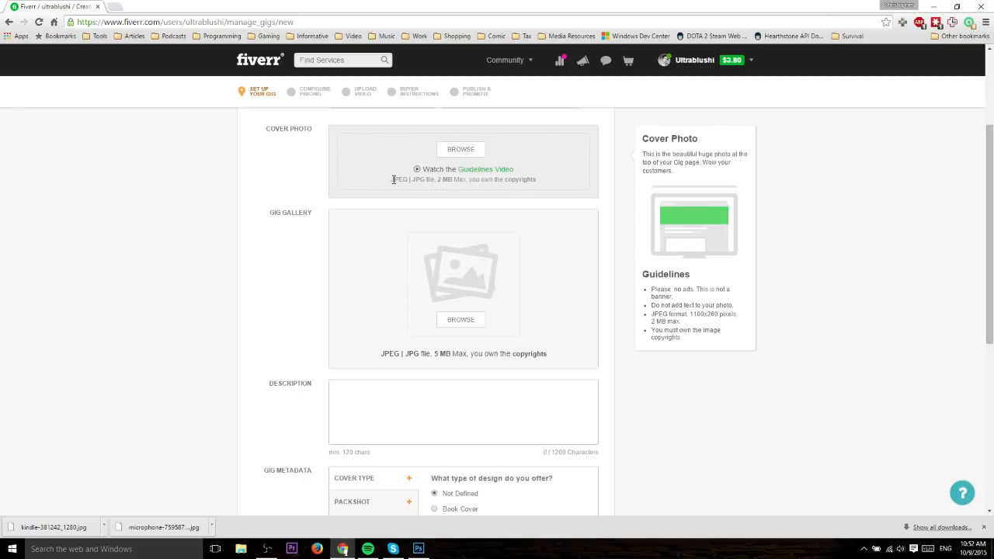
drag(393, 180, 421, 180)
click(532, 180)
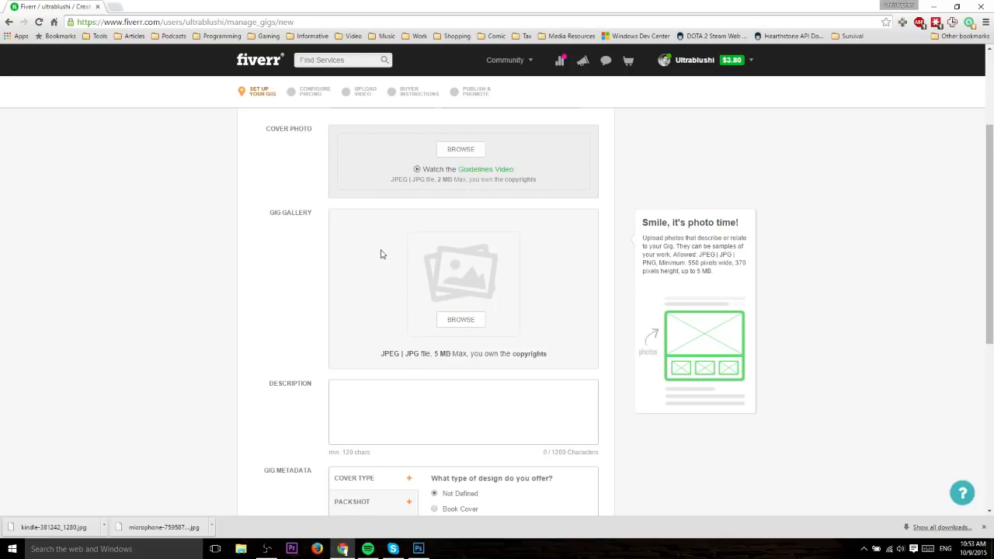
scroll(381, 253, down, 1)
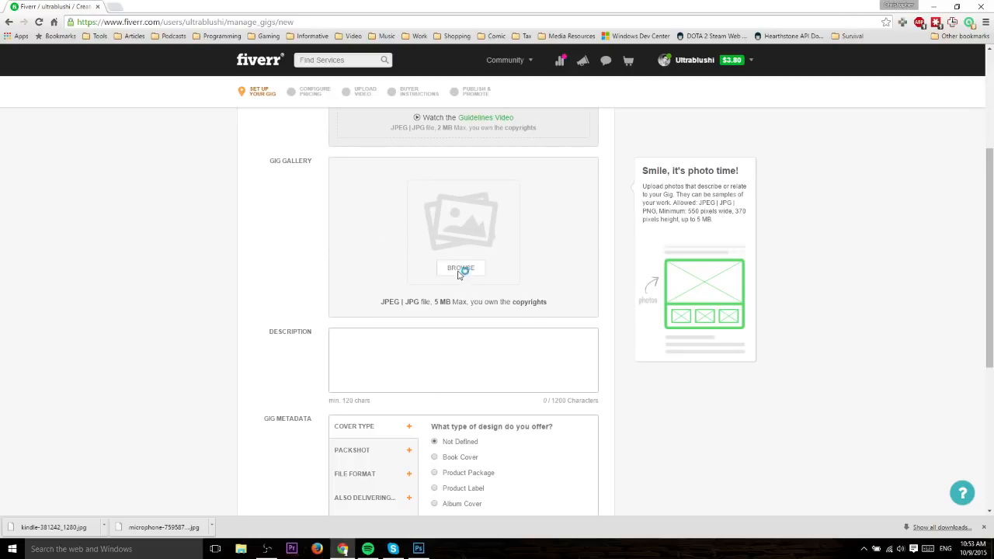
scroll(460, 276, down, 1)
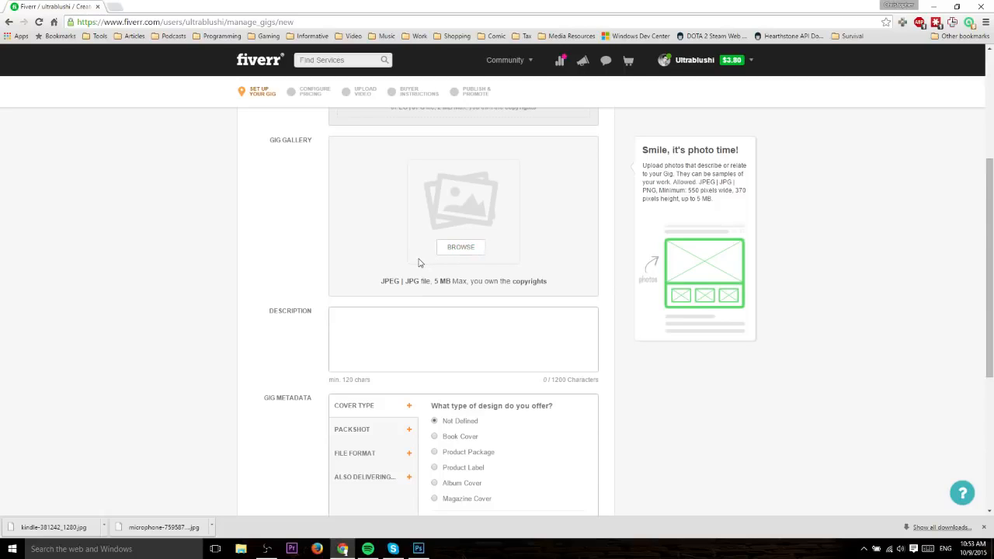
Step: Enter "I'll create an ebook cover" as the gig description
click(419, 328)
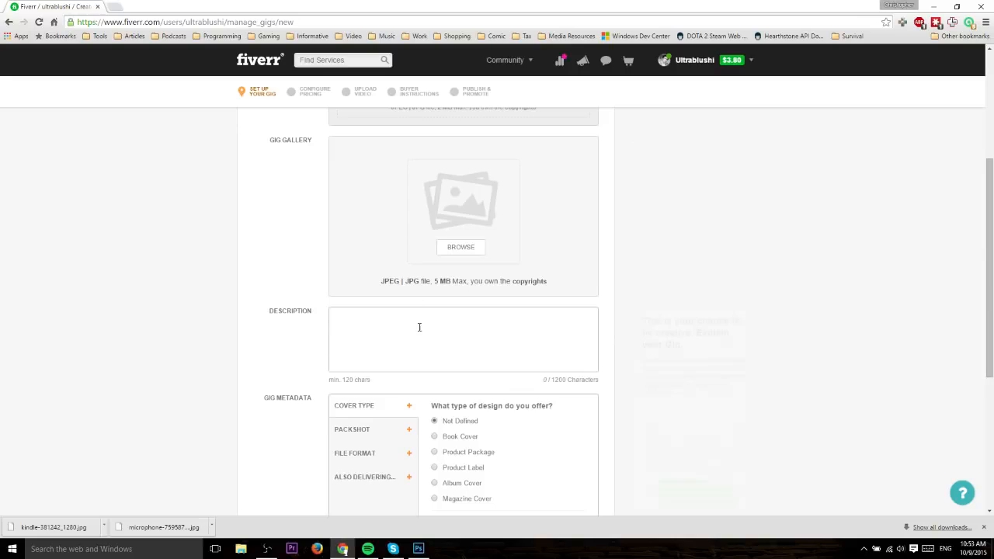
scroll(600, 302, down, 1)
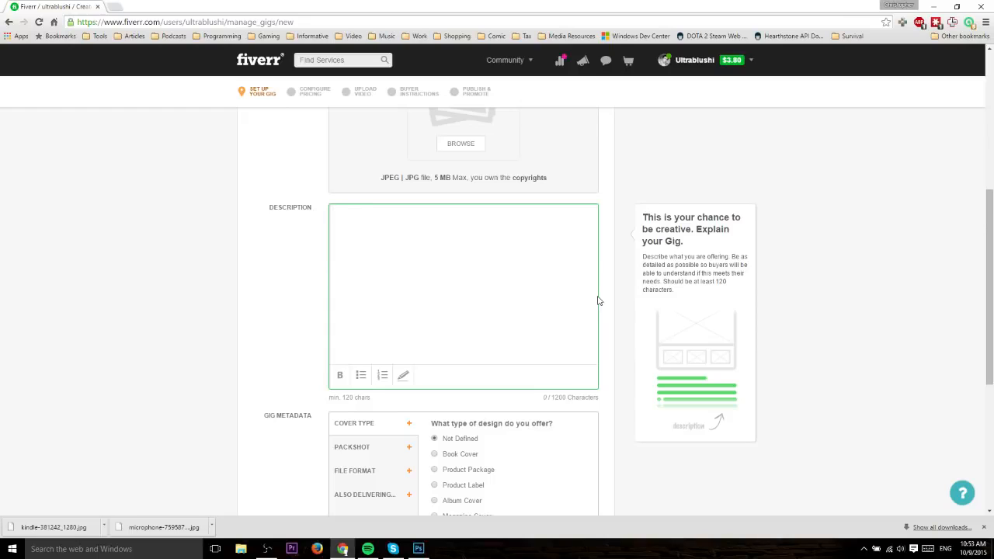
scroll(598, 300, down, 1)
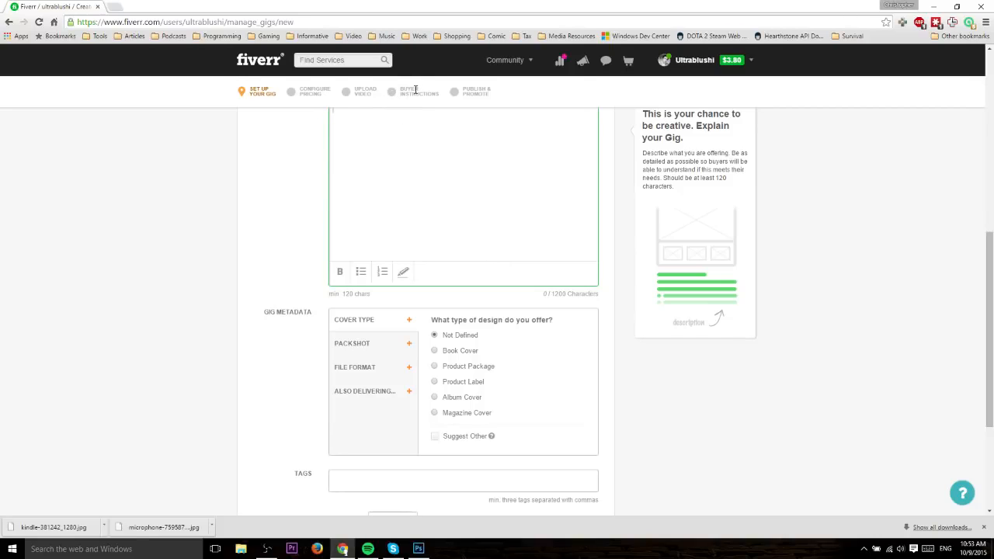
scroll(486, 198, up, 1)
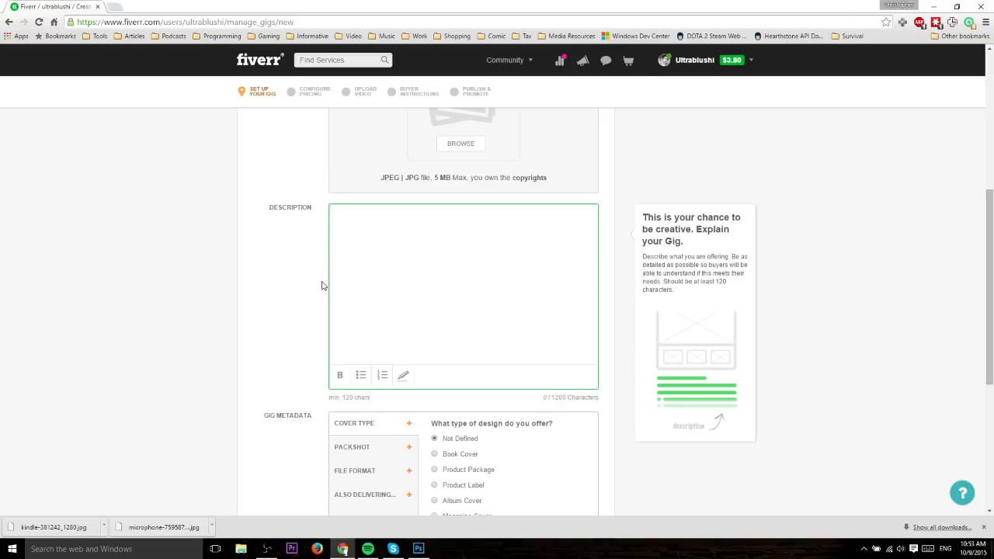
text(I'll create an ebook cover)
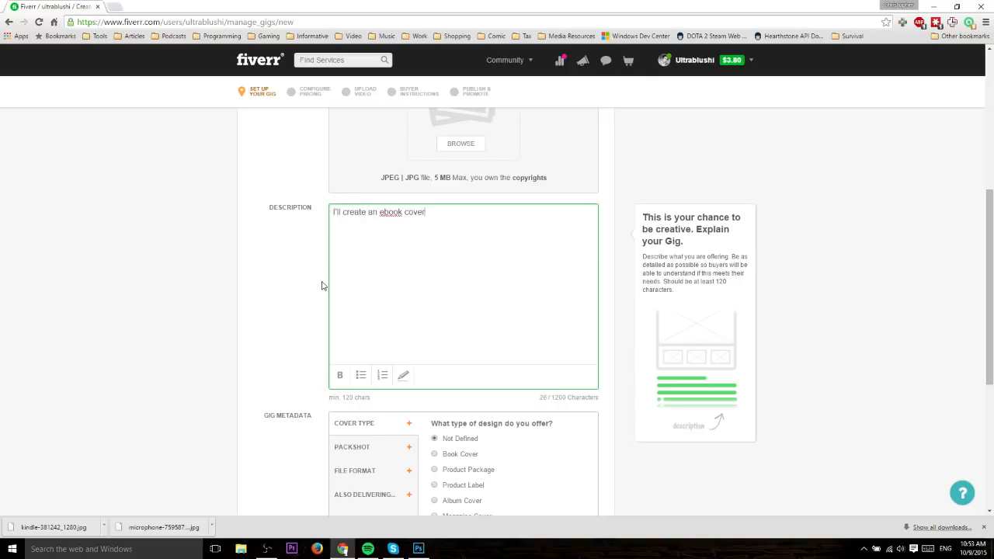
Step: Set the gig metadata's cover type to Book Cover and its packshot presentation method to 2D Graphic
scroll(322, 285, down, 1)
scroll(322, 241, down, 1)
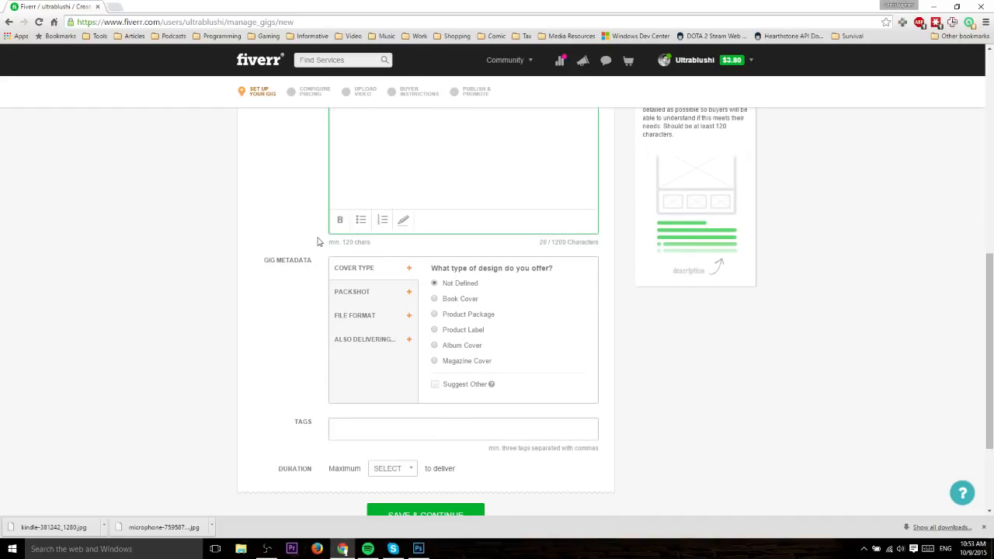
scroll(394, 111, up, 1)
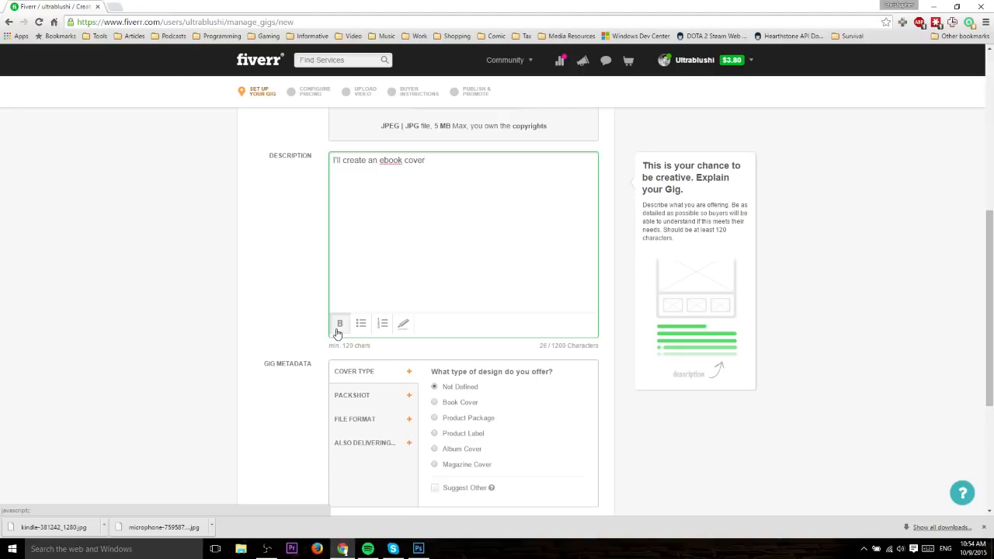
scroll(338, 333, down, 1)
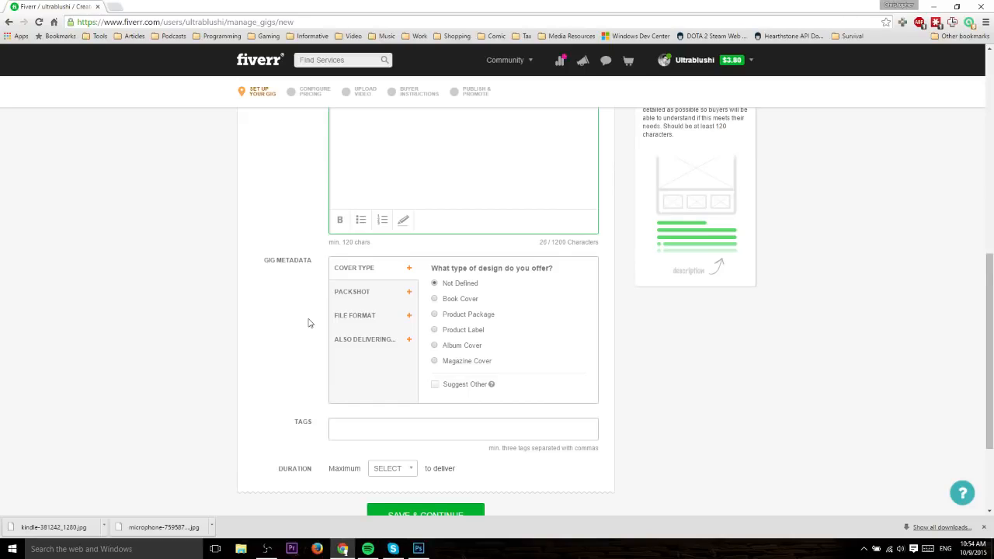
scroll(308, 323, down, 1)
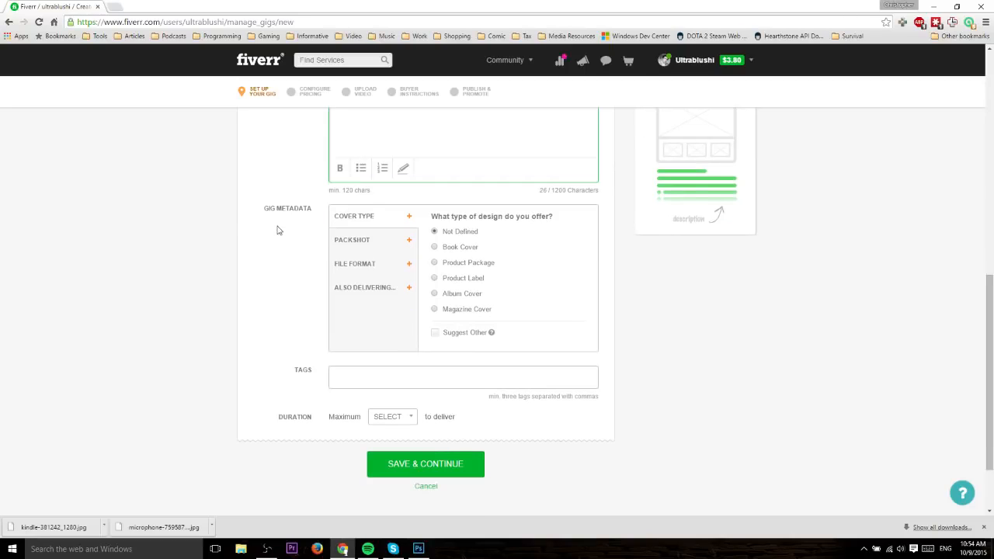
click(434, 248)
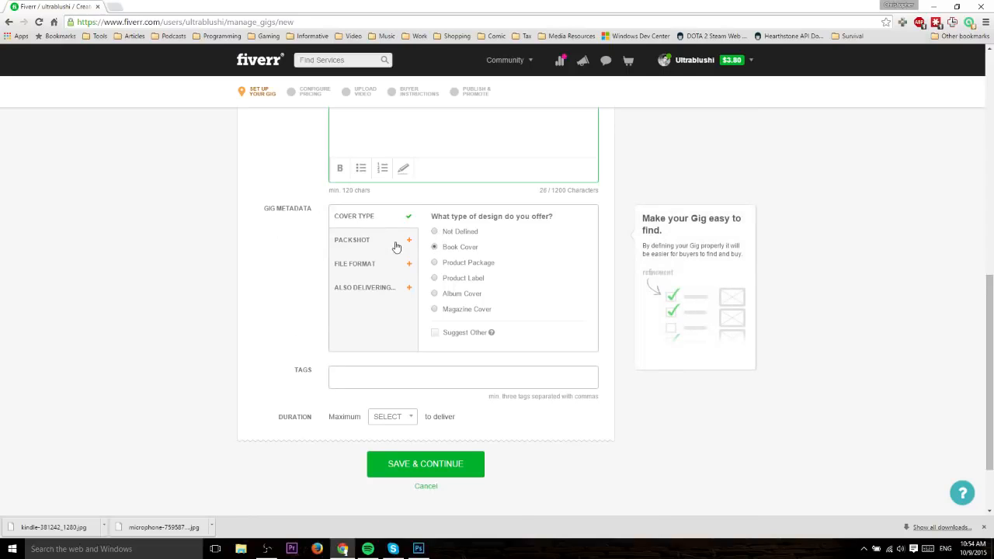
click(396, 247)
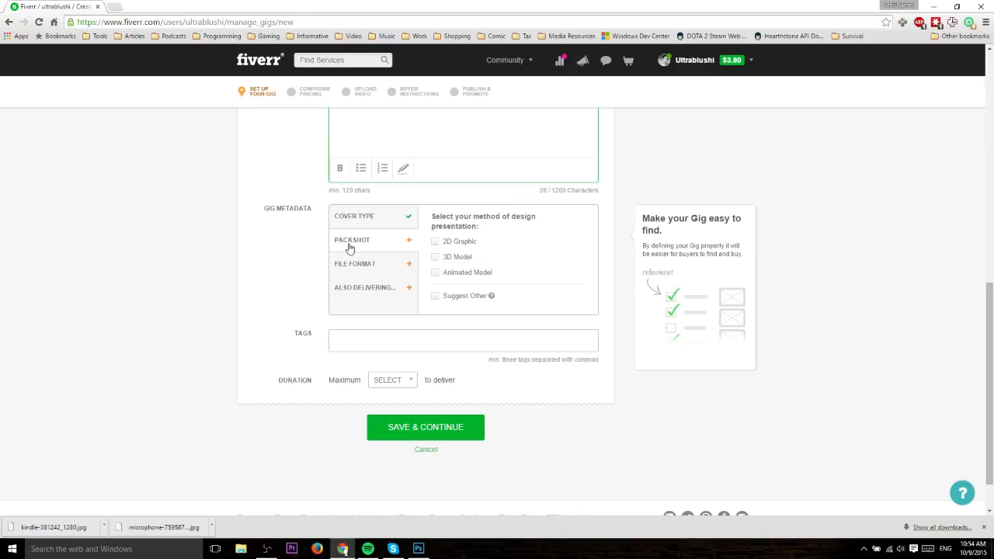
click(452, 242)
Step: Select JPG as the provided file format and include the Web Publish Ready and Ready For Print services
click(381, 273)
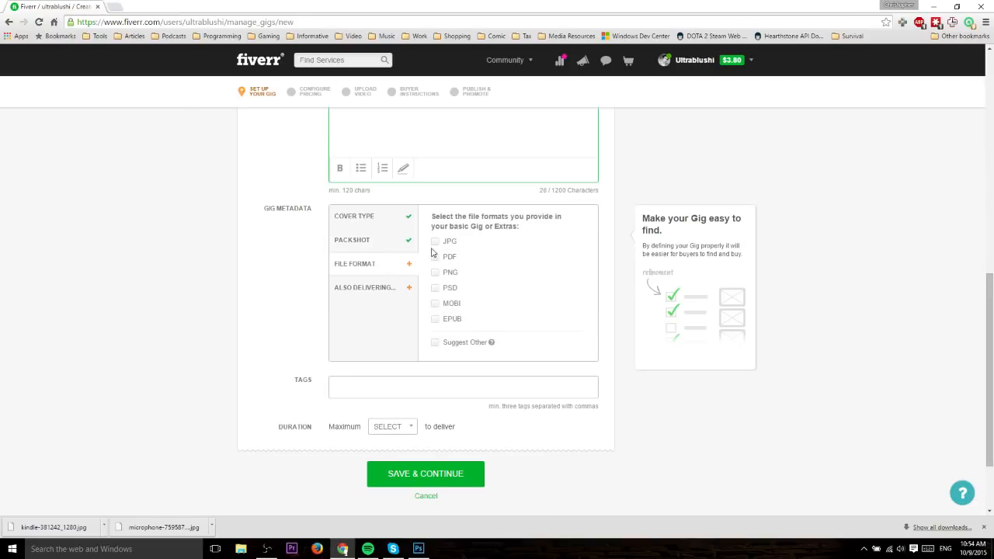
click(450, 245)
click(378, 289)
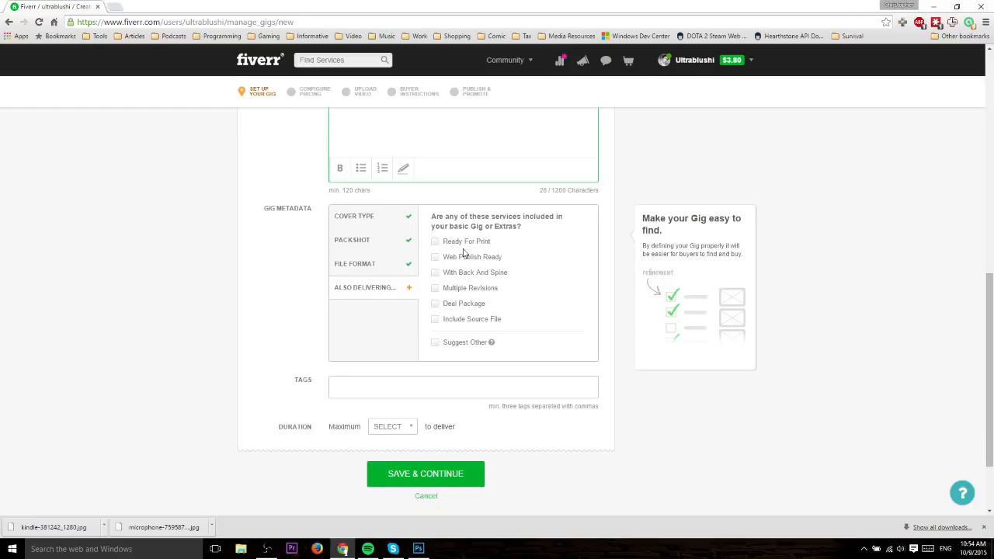
click(441, 258)
click(457, 243)
Step: Add the tags "ebook cover", "photoshop work" and "jpg export" to the gig
click(483, 389)
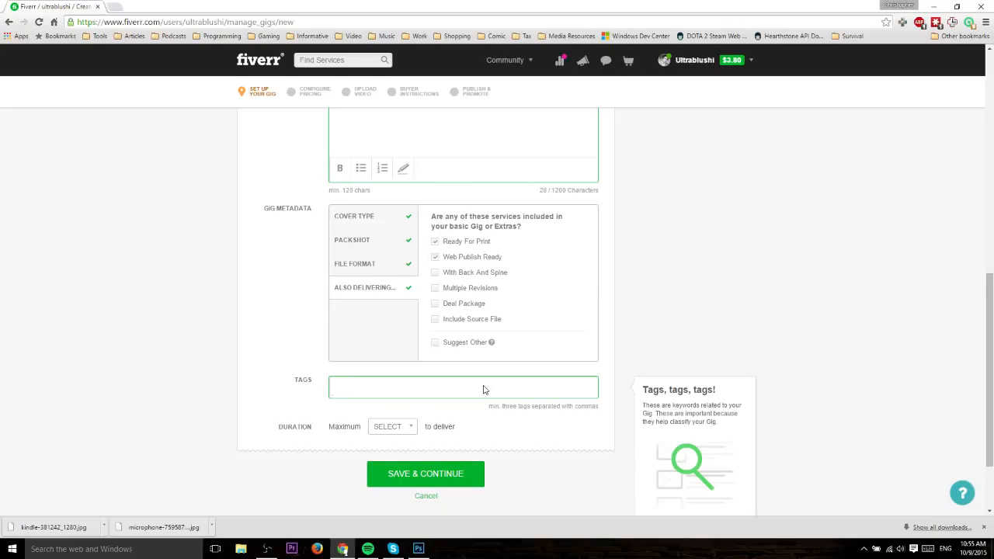
text(ebook cover)
key(Return)
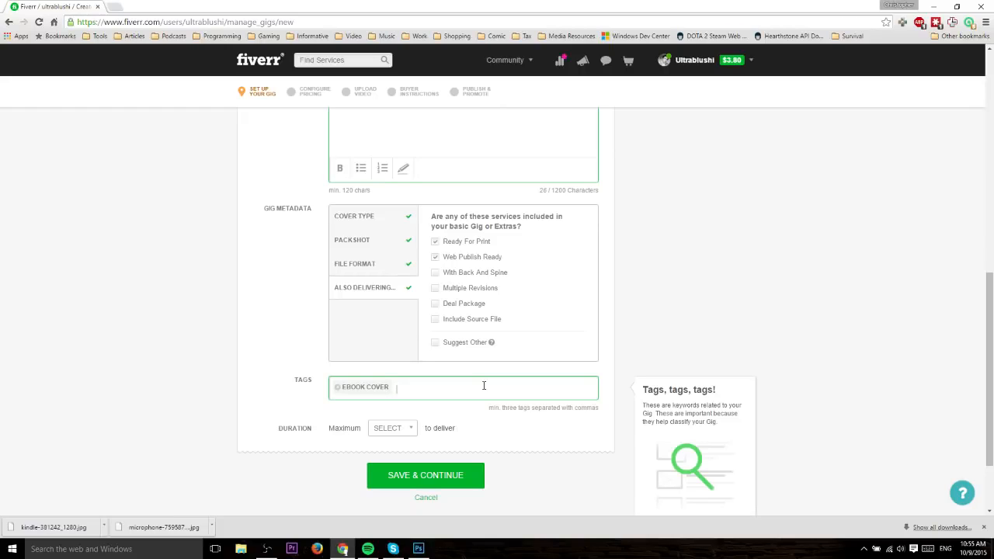
text(photoshop c)
text(ove)
key(BackSpace)
key(BackSpace)
key(BackSpace)
key(BackSpace)
text(work)
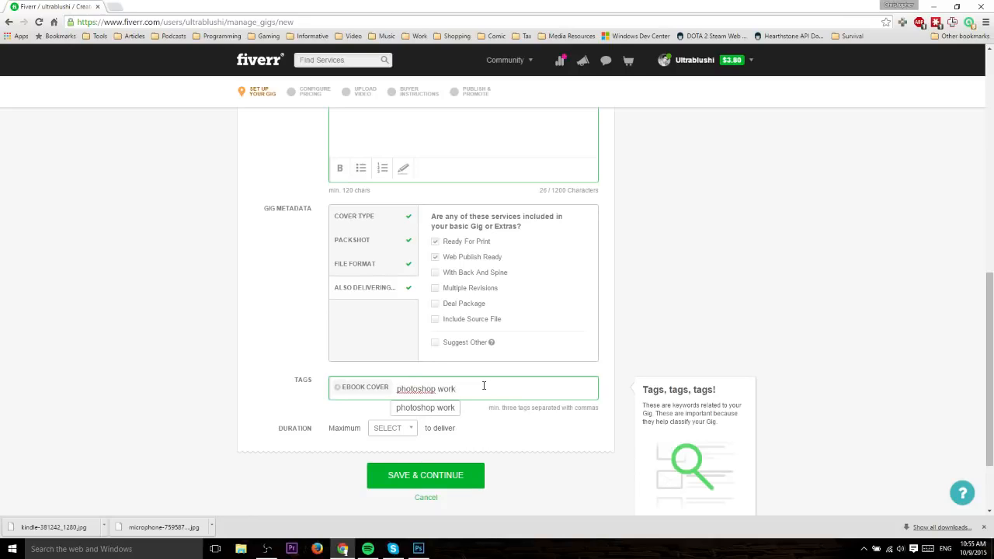
key(Return)
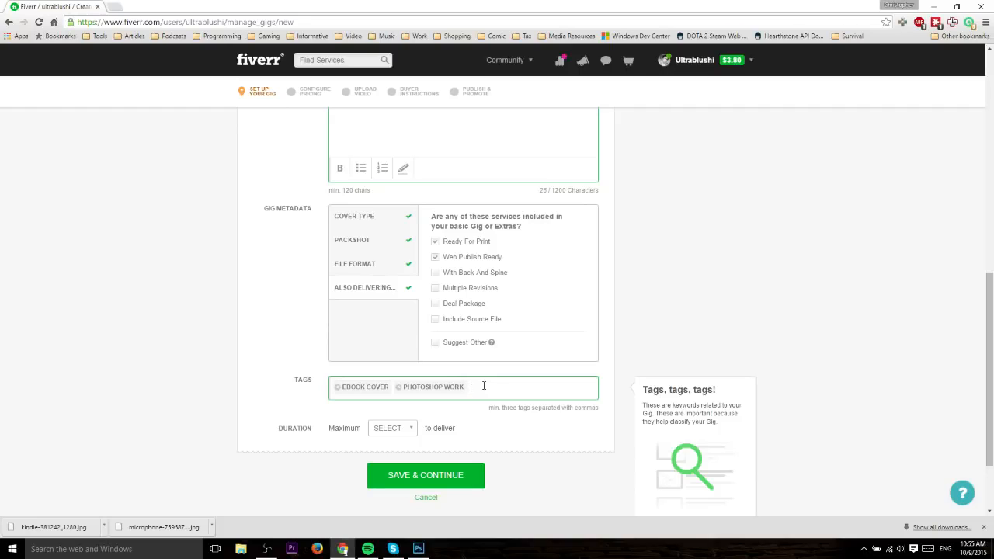
text(jpg export)
key(Return)
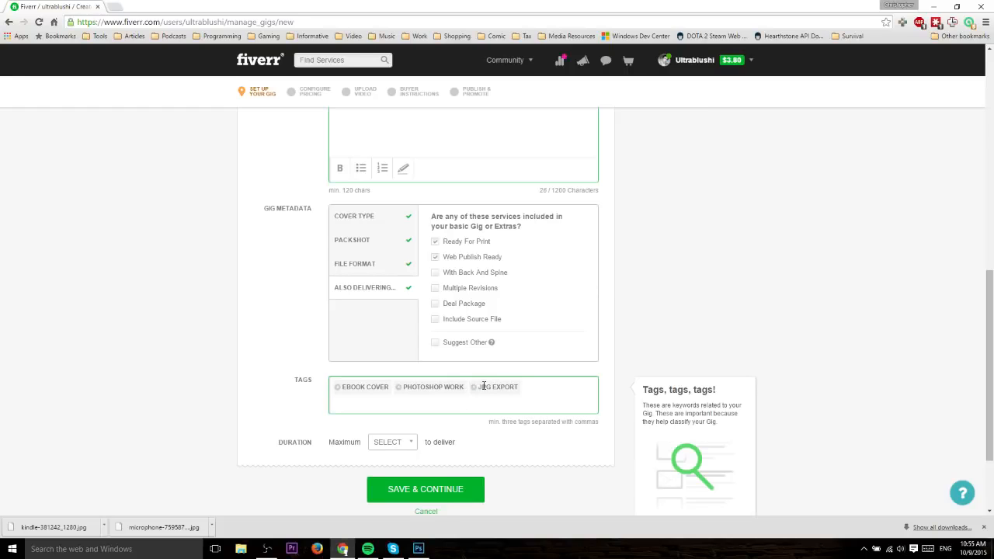
Step: Set the gig's maximum delivery duration to 3 days and try to save the gig setup
click(406, 442)
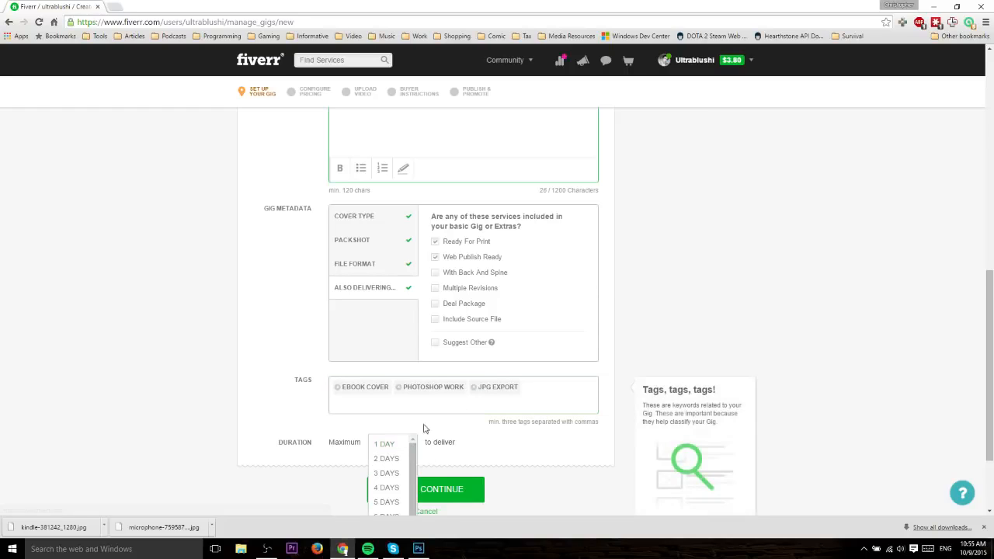
scroll(424, 429, down, 1)
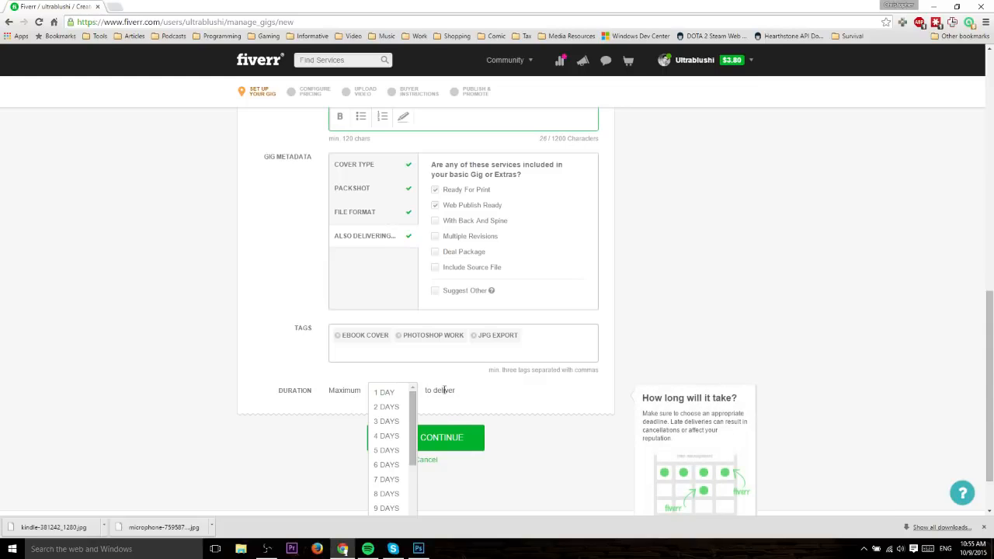
scroll(477, 396, down, 1)
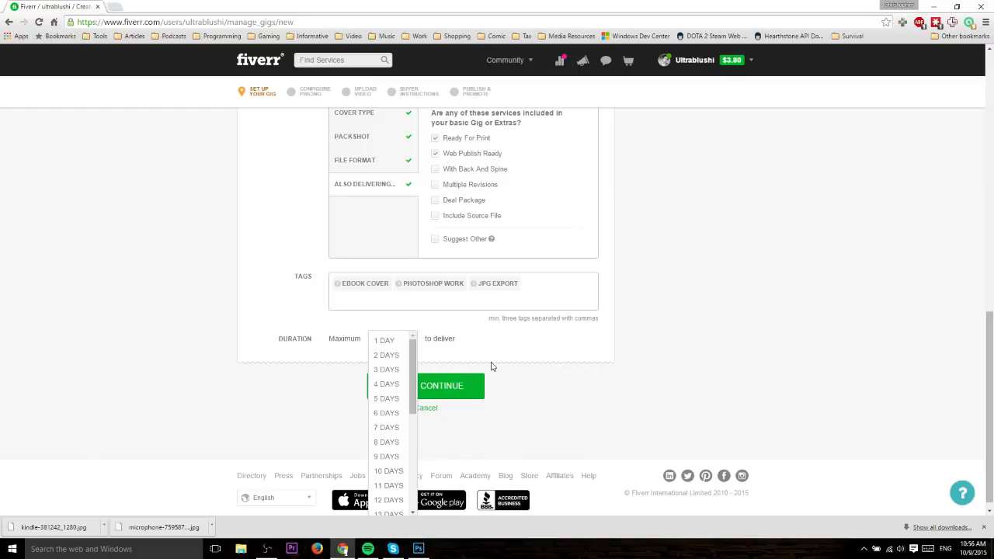
click(385, 370)
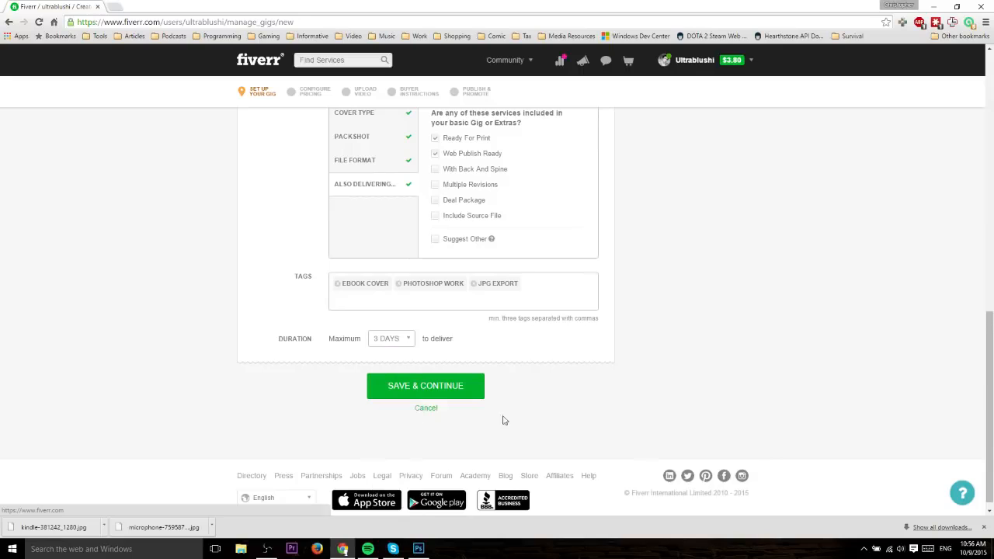
click(398, 343)
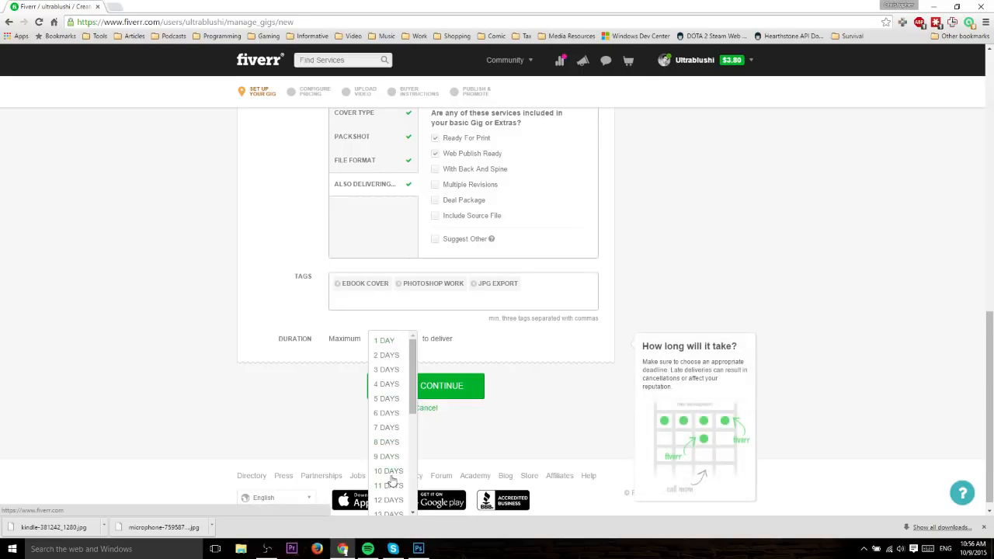
click(483, 347)
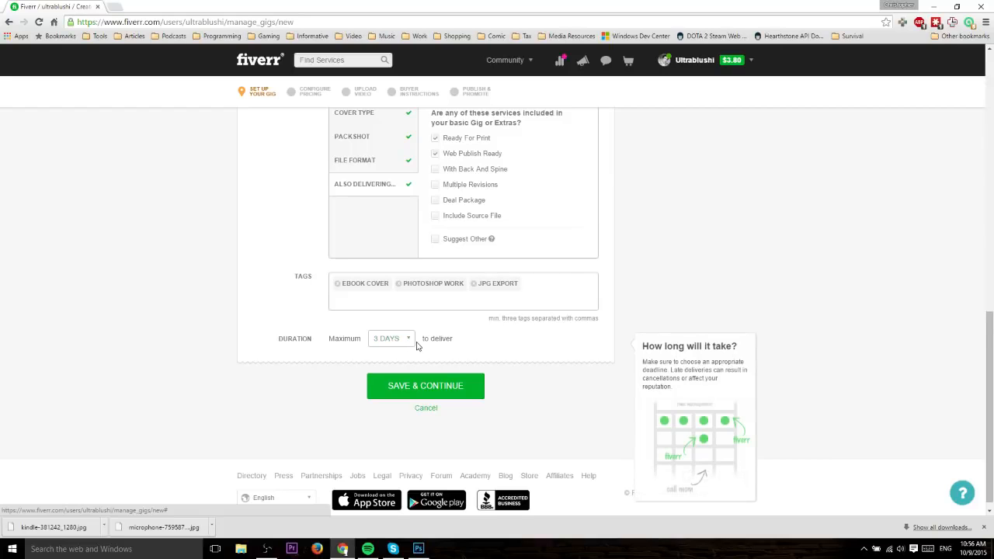
scroll(502, 355, down, 1)
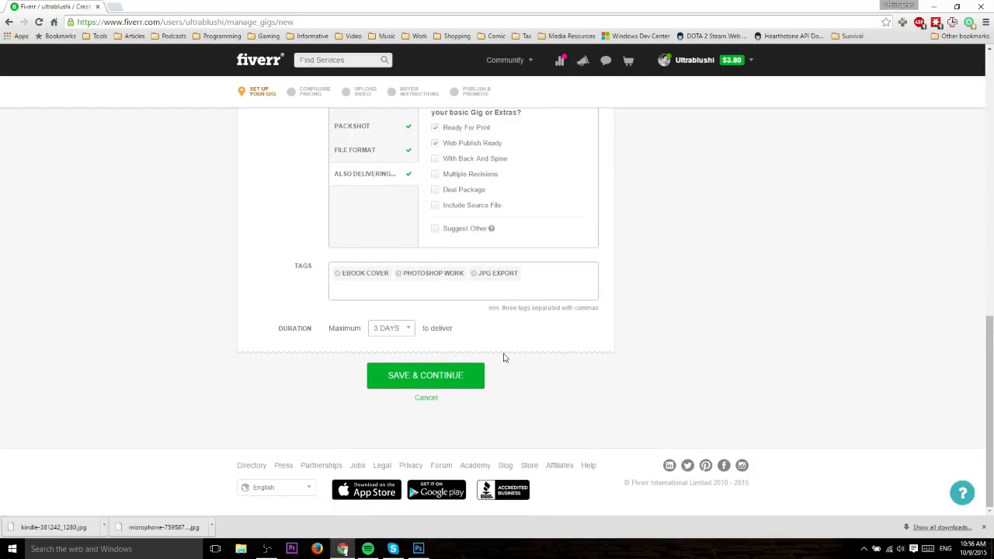
click(445, 378)
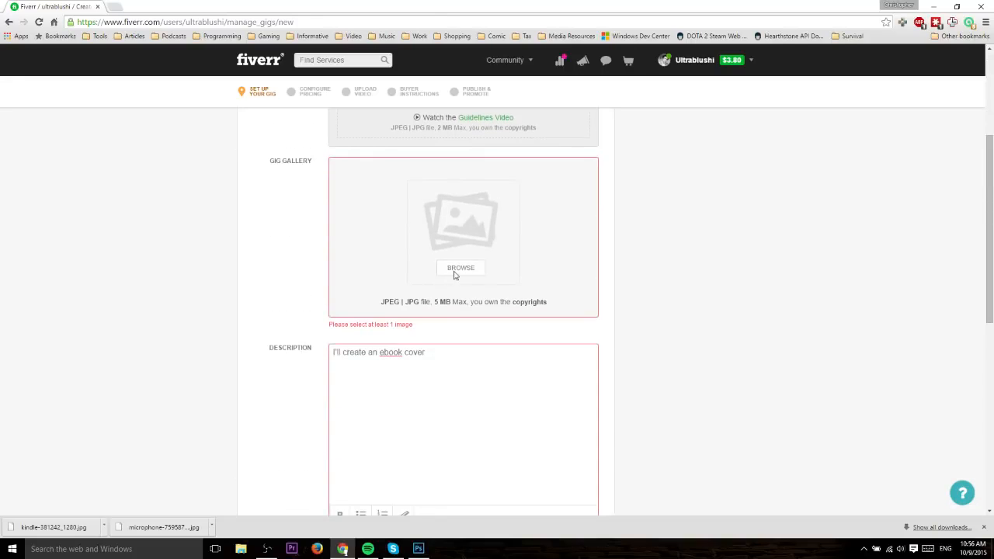
Step: Upload the "kindleebook" image from the Desktop to the gig gallery
click(462, 270)
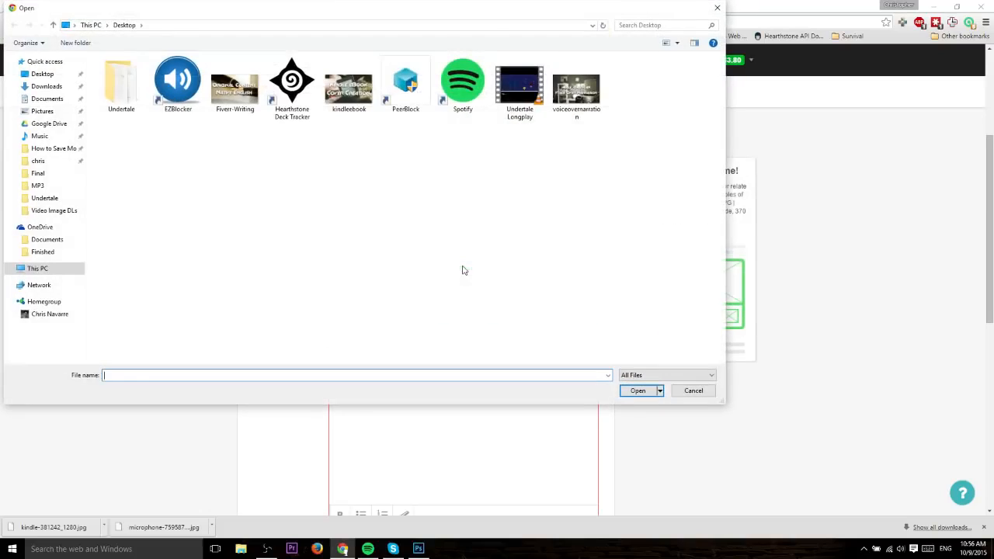
click(349, 95)
double_click(349, 95)
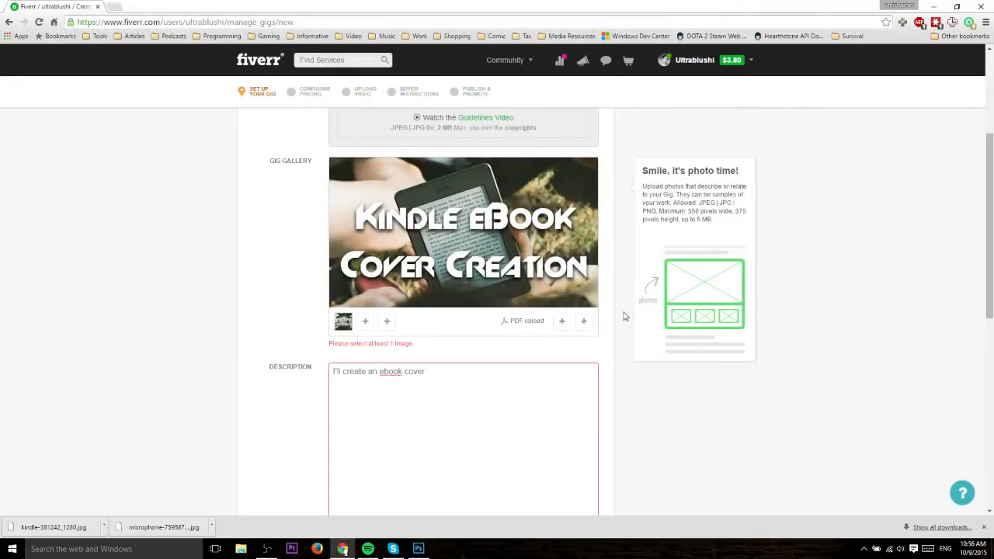
Step: Try to lengthen the gig description with repeated copies of "I'll create an ebook cover" and save the gig setup
scroll(459, 277, down, 1)
scroll(439, 237, down, 1)
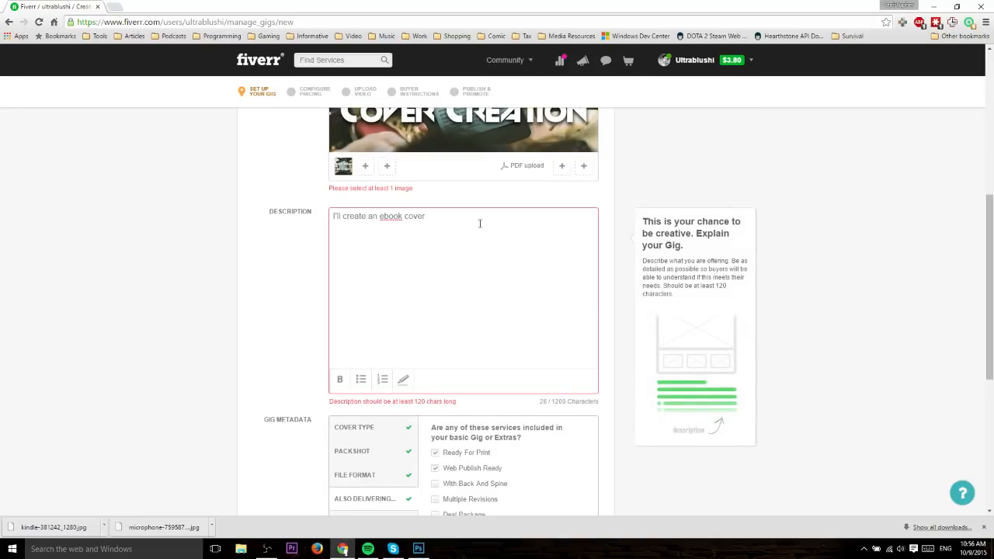
drag(479, 222, 149, 205)
click(441, 237)
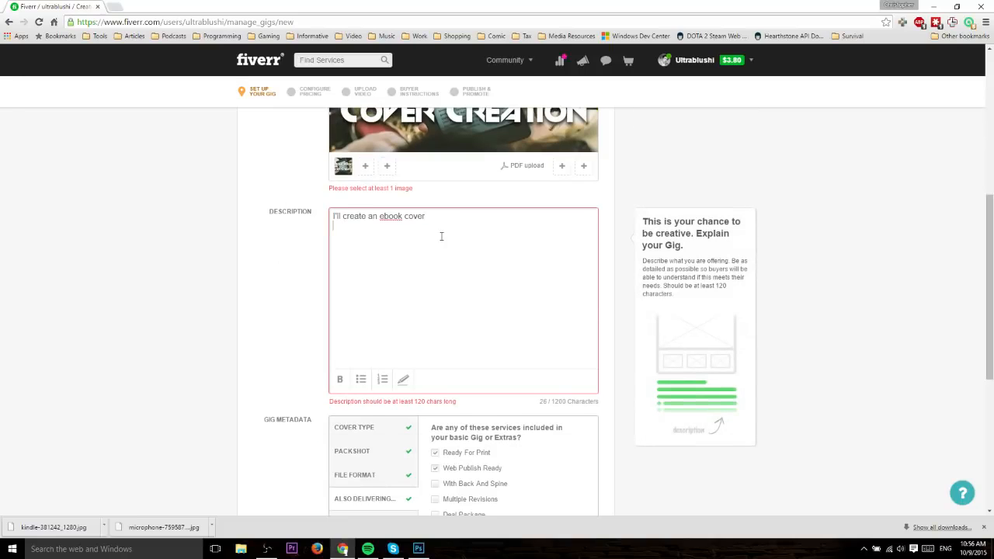
key(ctrl+v)
key(ctrl+v)
key(ctrl+v)
key(ctrl+v)
key(ctrl+v)
key(ctrl+v)
key(ctrl+v)
key(ctrl+v)
key(ctrl+v)
key(ctrl+v)
key(ctrl+v)
key(ctrl+v)
key(ctrl+v)
key(ctrl+v)
key(ctrl+v)
key(ctrl+v)
key(ctrl+v)
key(ctrl+v)
key(ctrl+v)
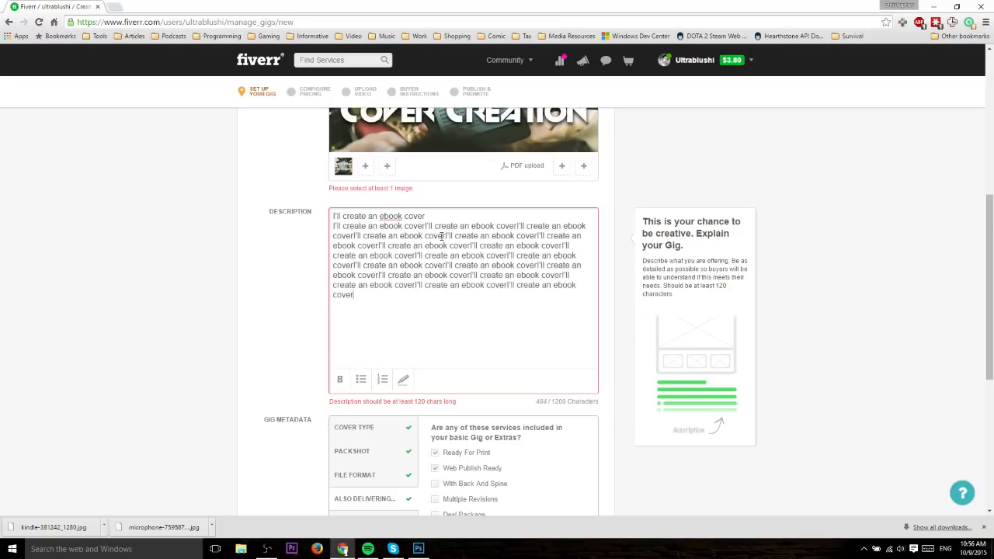
key(ctrl+v)
key(ctrl+v)
scroll(441, 237, down, 5)
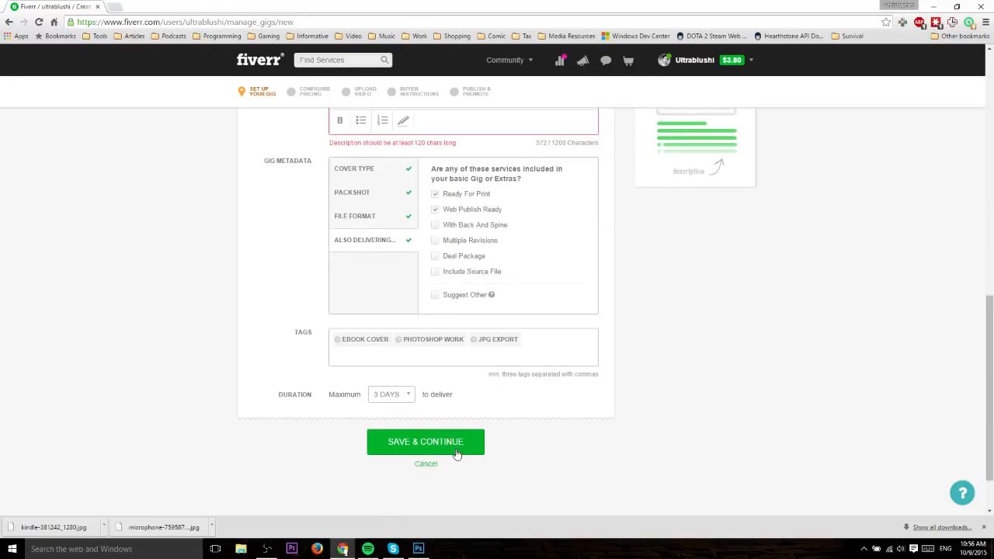
click(457, 442)
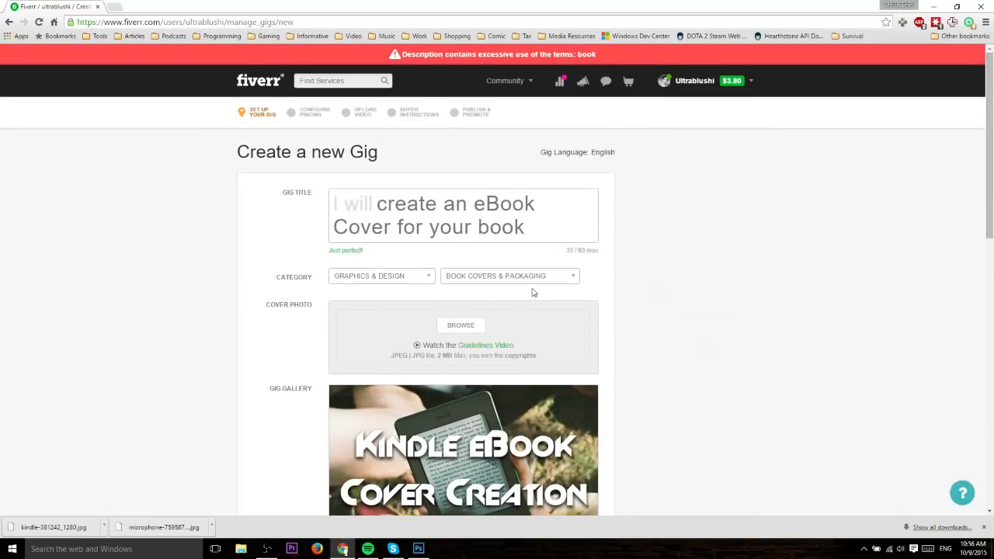
Step: Replace the repeated copies in the gig description with the lines "You dont want people spamming your site" and "with cheap gigs"
scroll(544, 285, down, 5)
drag(556, 310, 440, 216)
key(BackSpace)
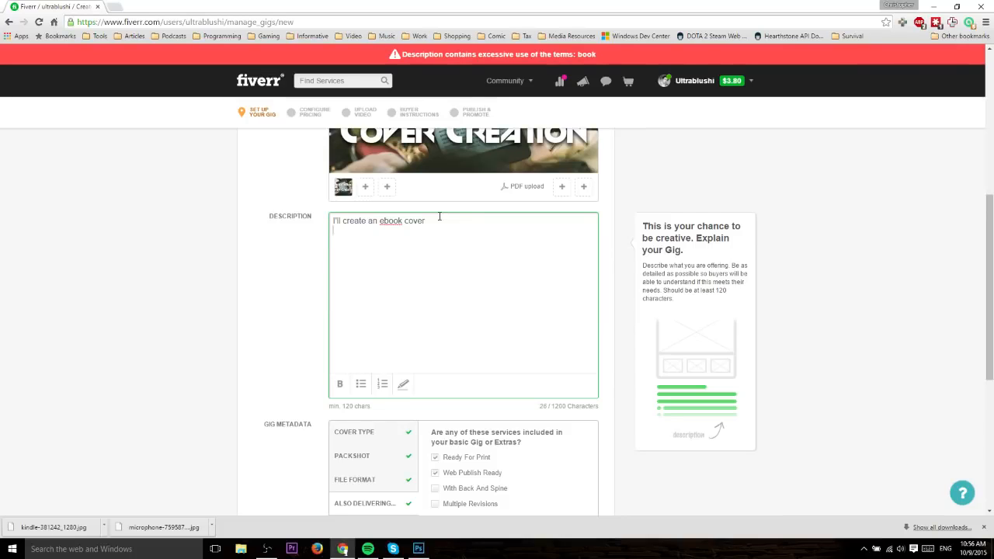
text(You dont want people spamming your)
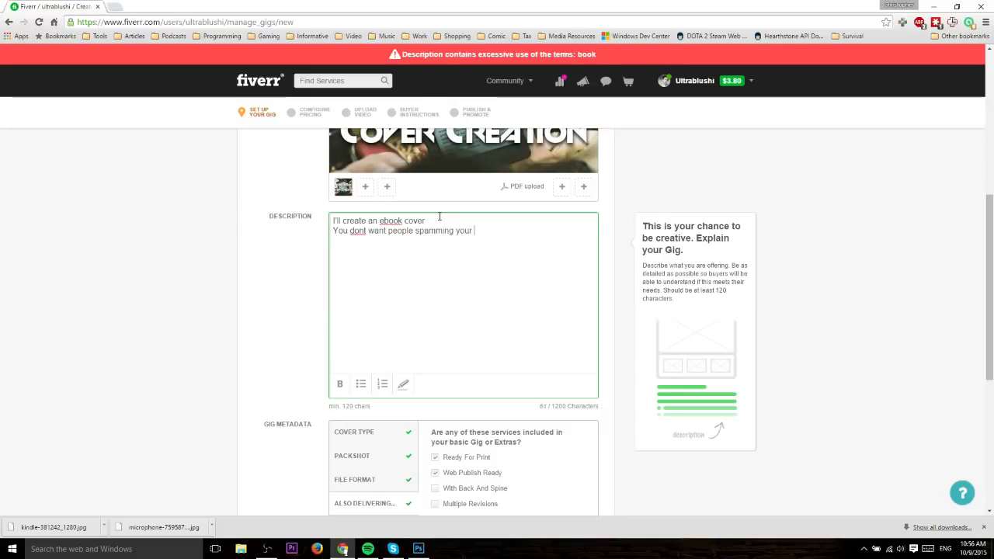
text( site)
key(Return)
text(with cheap gigs)
key(Return)
Step: Add the description line "only the real people are the best for this site" and save the gig setup
text(only the r)
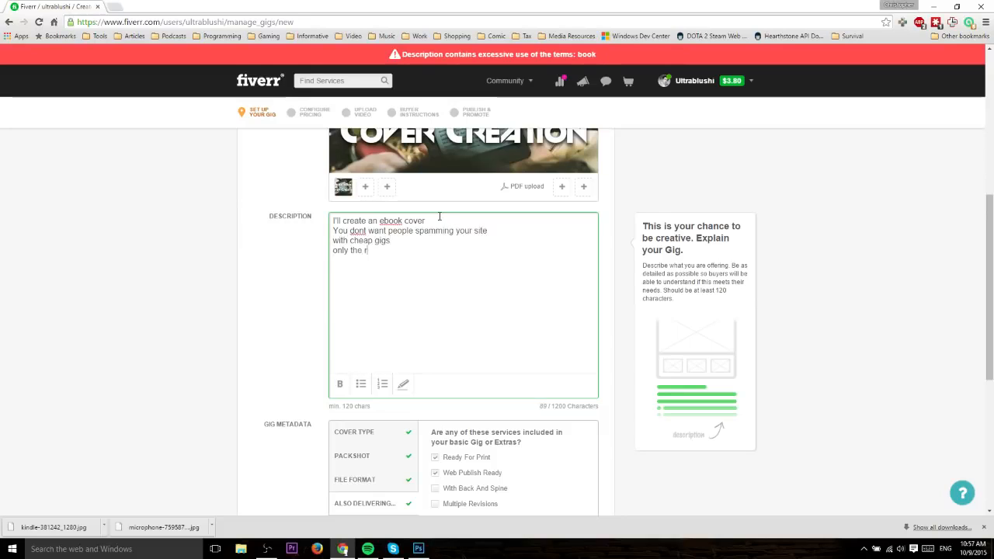
text(eal people are the bes)
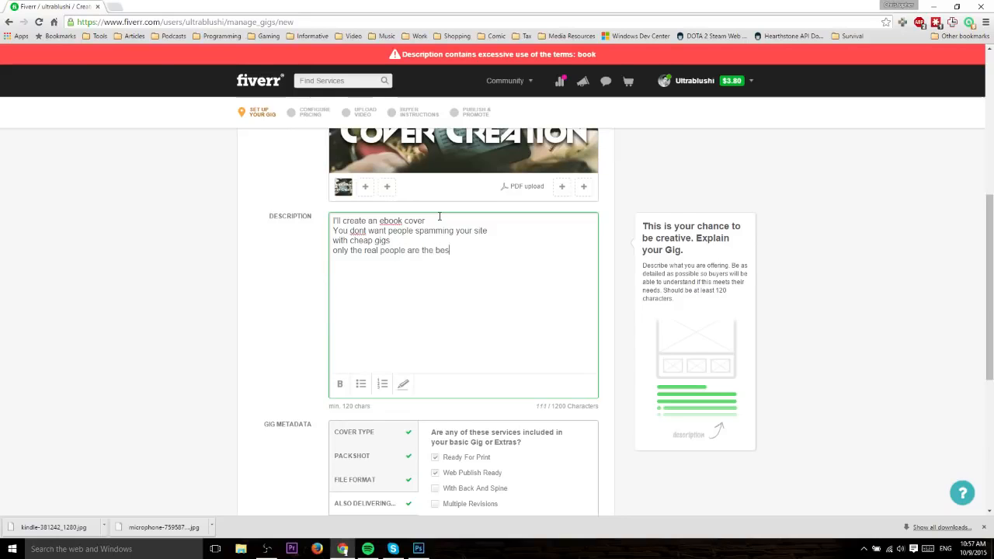
text(t for this site)
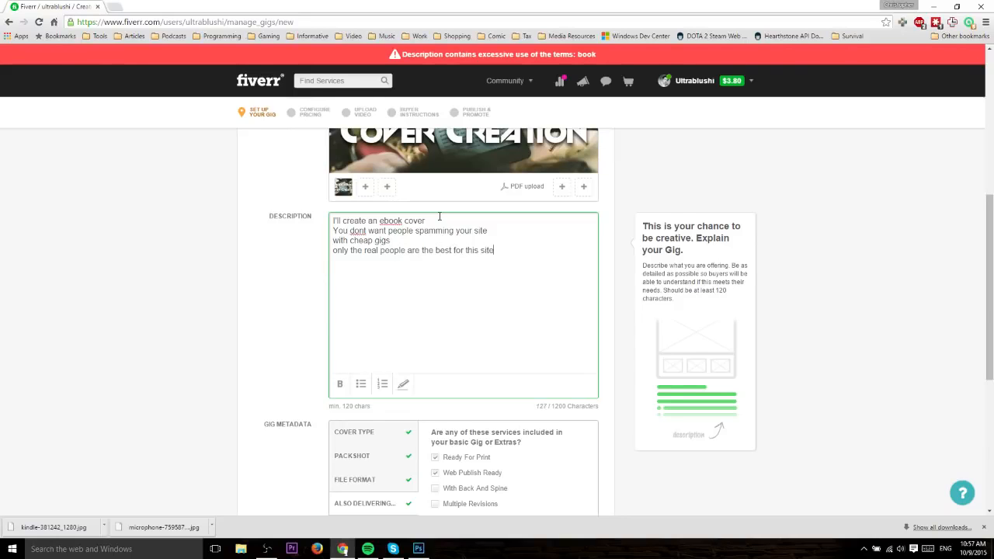
scroll(440, 217, down, 4)
click(462, 393)
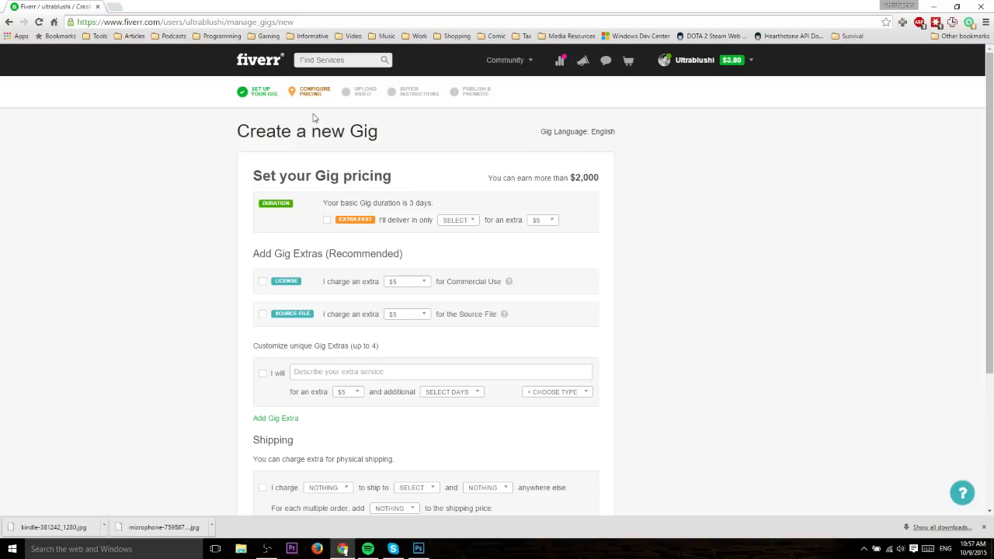
Step: Enable the Extra Fast option with delivery in only 1 day for an extra $5
click(327, 220)
click(470, 223)
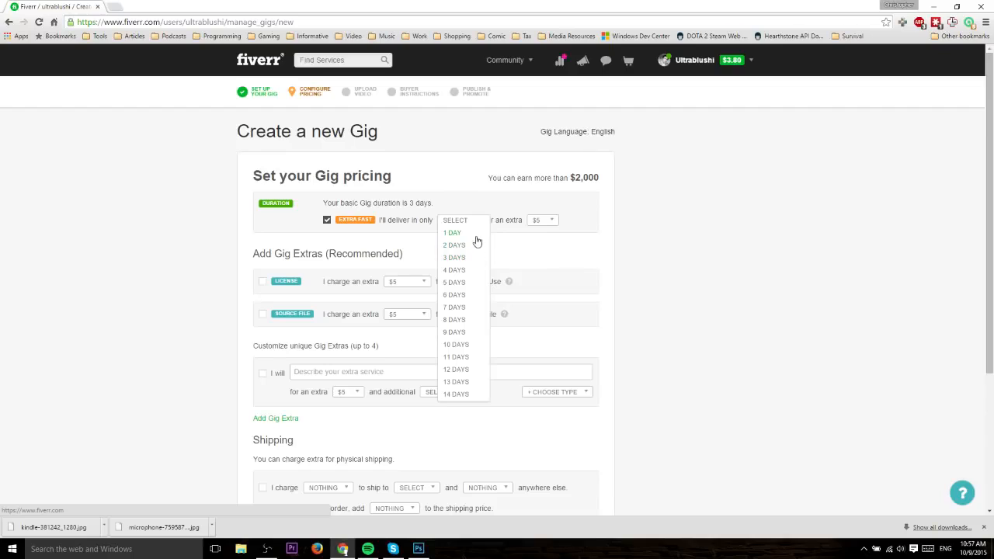
click(477, 233)
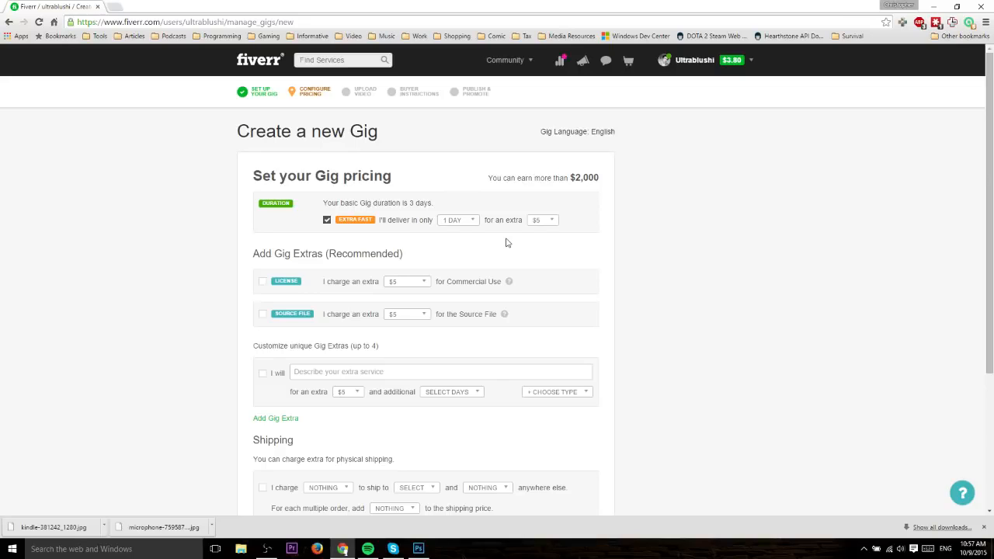
mouse_move(514, 249)
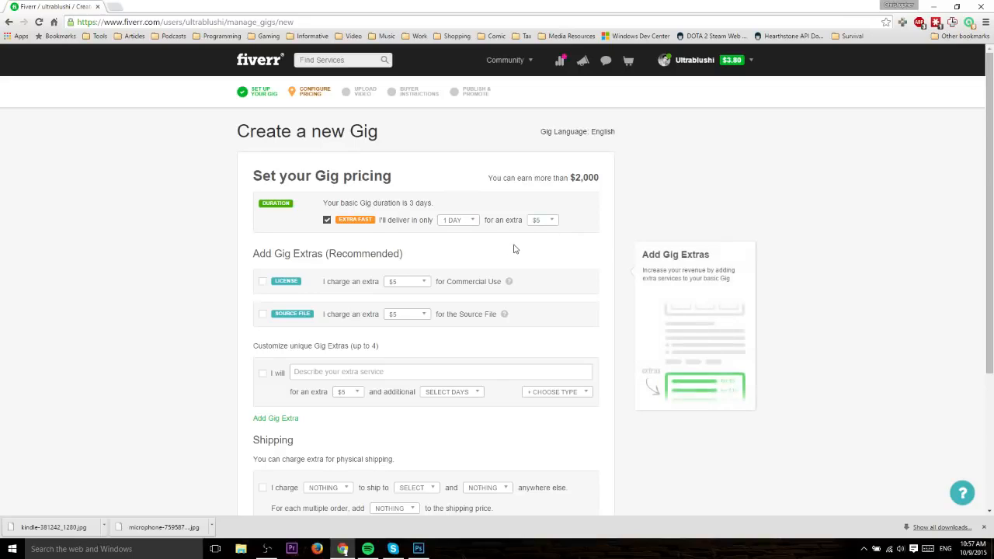
Step: Enable the Source File gig extra at an additional charge of $5
scroll(514, 249, down, 3)
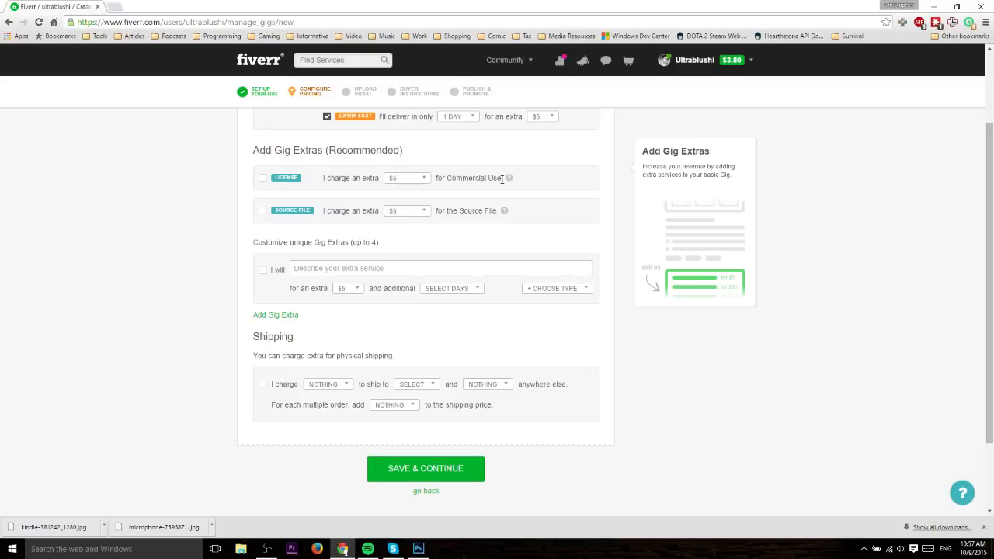
click(262, 211)
mouse_move(508, 217)
scroll(476, 268, down, 1)
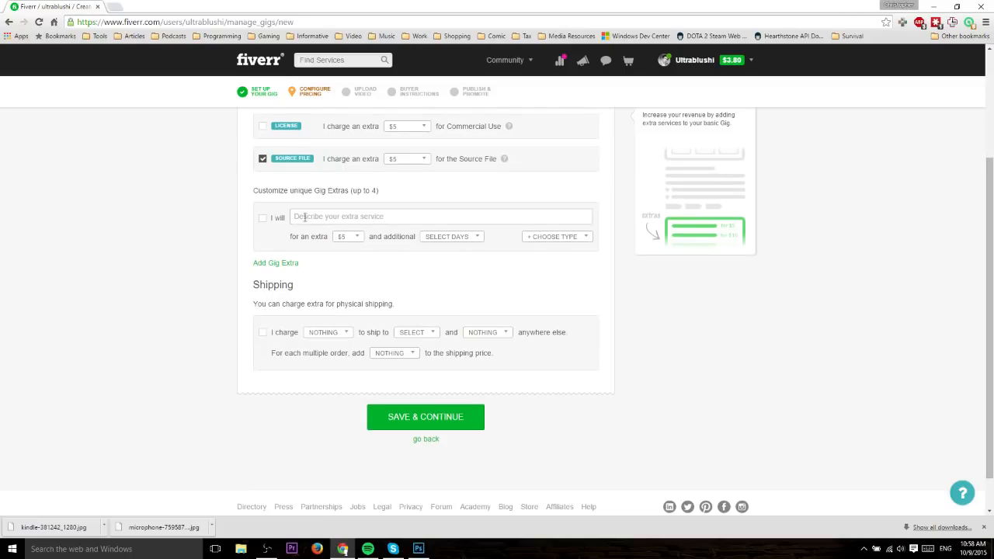
Step: Enable a custom gig extra without a description and look through its additional days and type options
scroll(331, 198, up, 1)
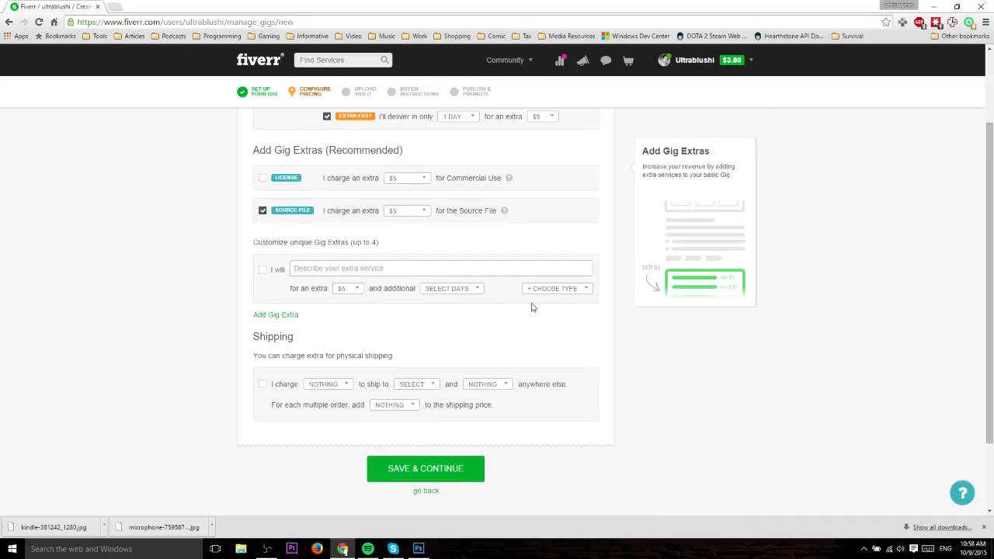
click(302, 268)
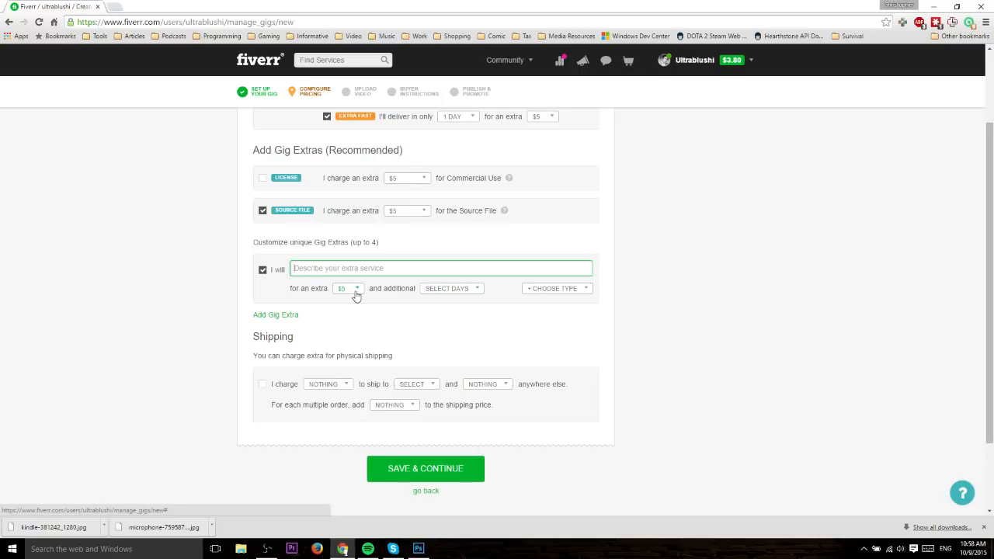
click(447, 291)
click(549, 290)
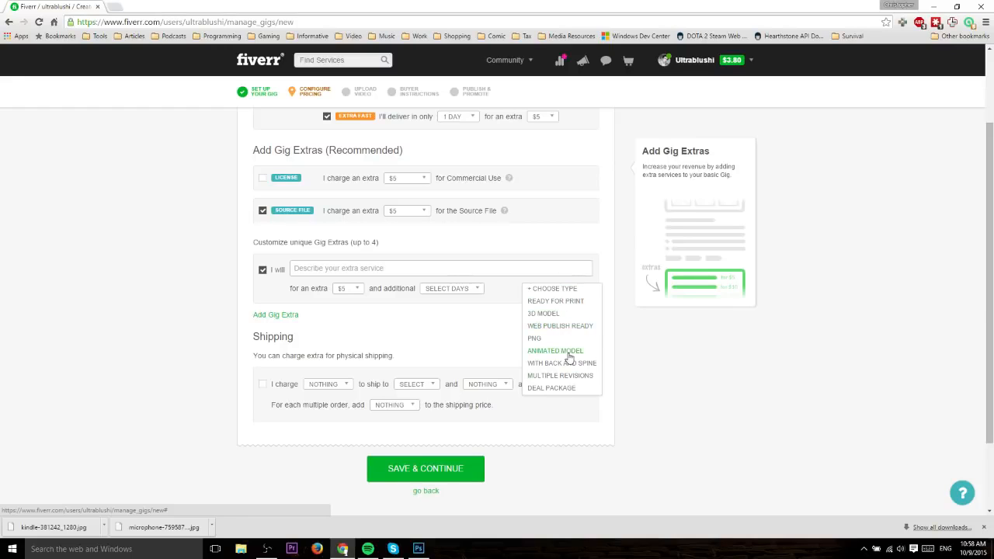
Step: Disable the empty custom gig extra and save the gig pricing without any shipping charges
scroll(479, 334, down, 2)
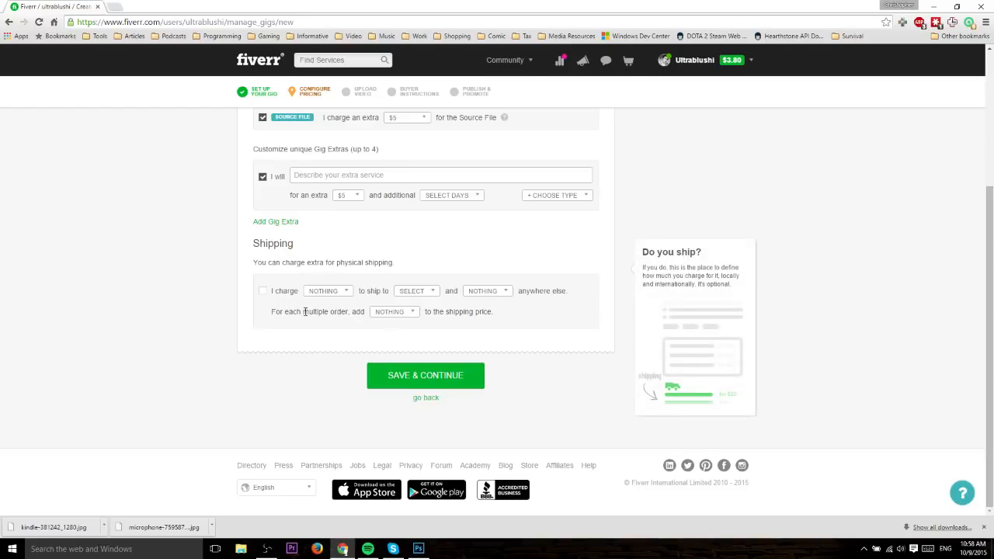
drag(310, 263, 411, 264)
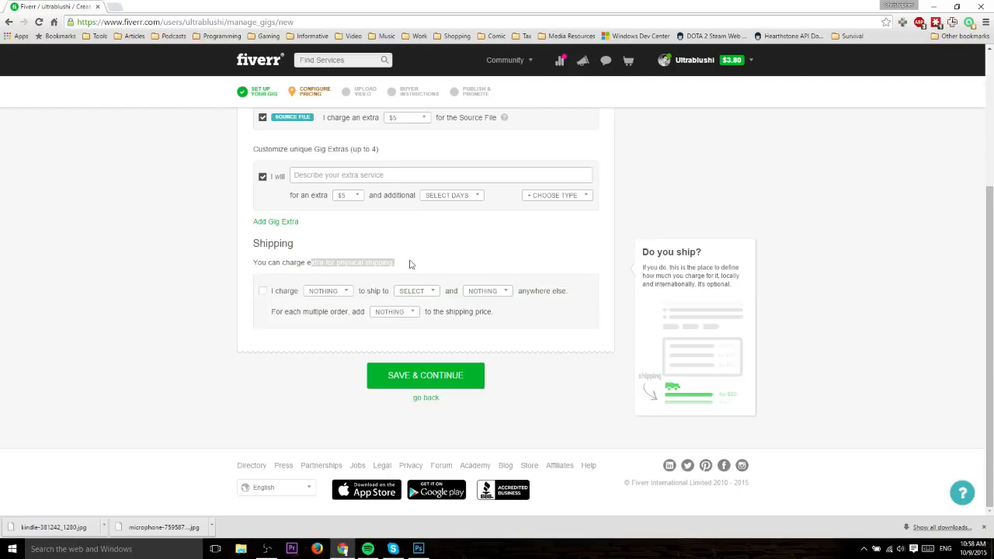
drag(411, 264, 307, 263)
click(308, 263)
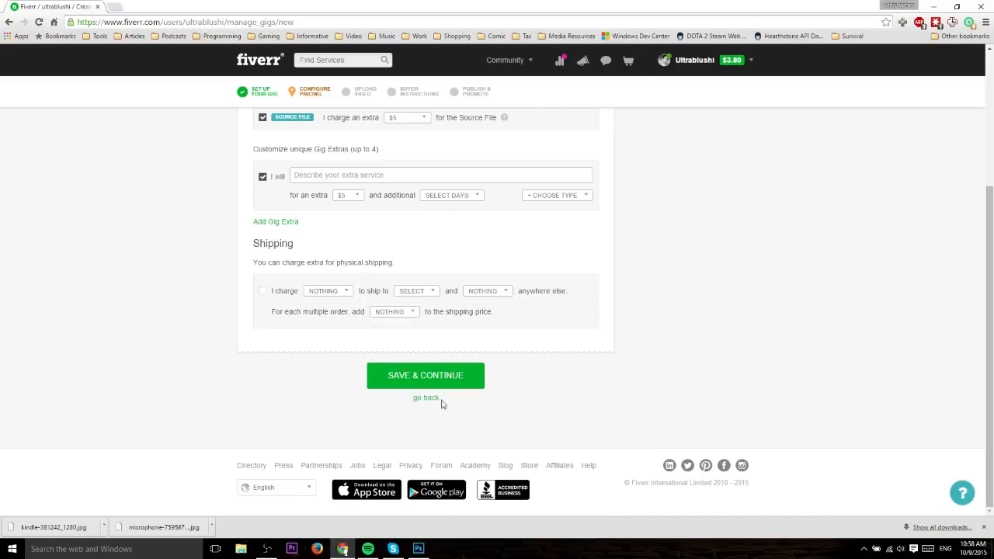
click(450, 369)
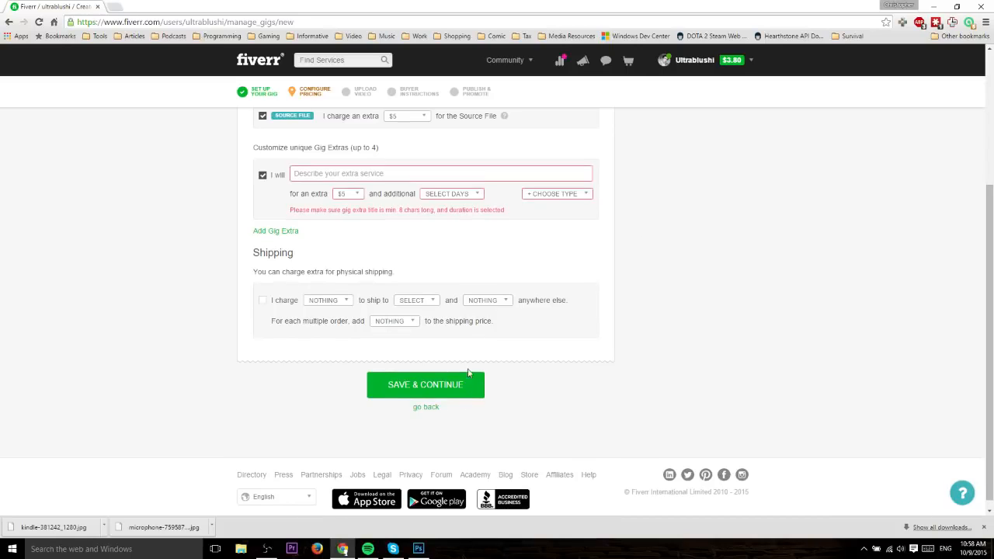
scroll(326, 331, down, 3)
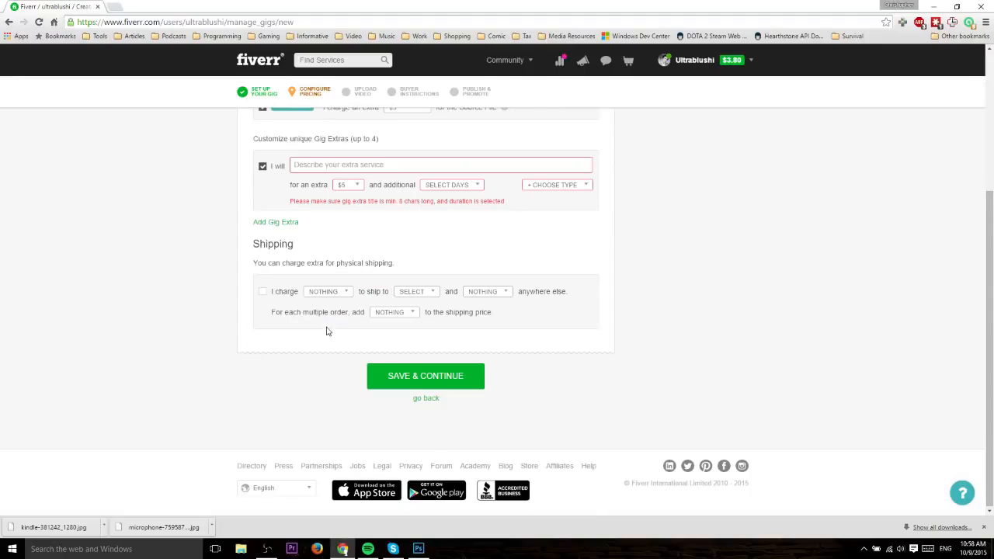
click(263, 166)
click(452, 376)
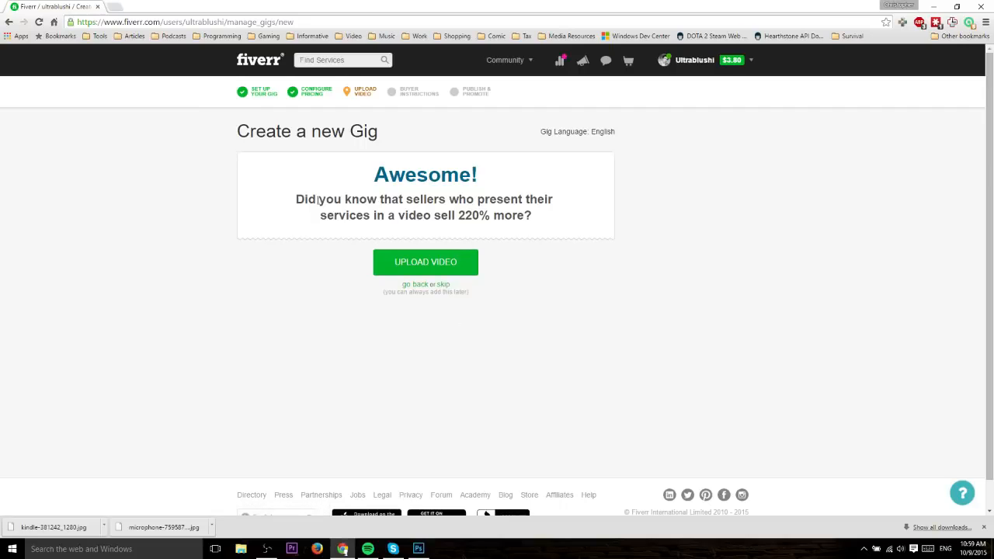
Step: Skip the video upload for the gig and open a first buyer requirement
drag(305, 199, 635, 210)
click(566, 216)
click(443, 285)
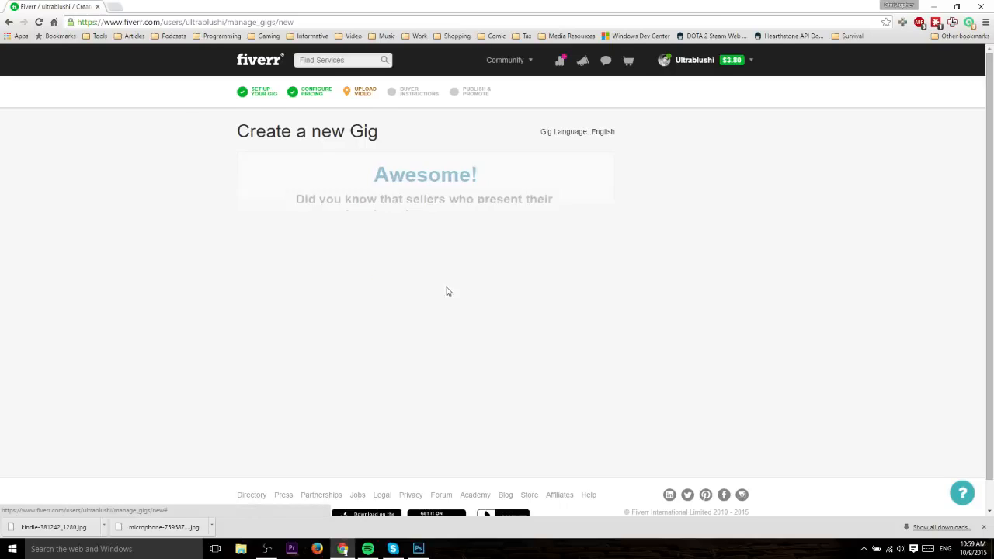
click(453, 251)
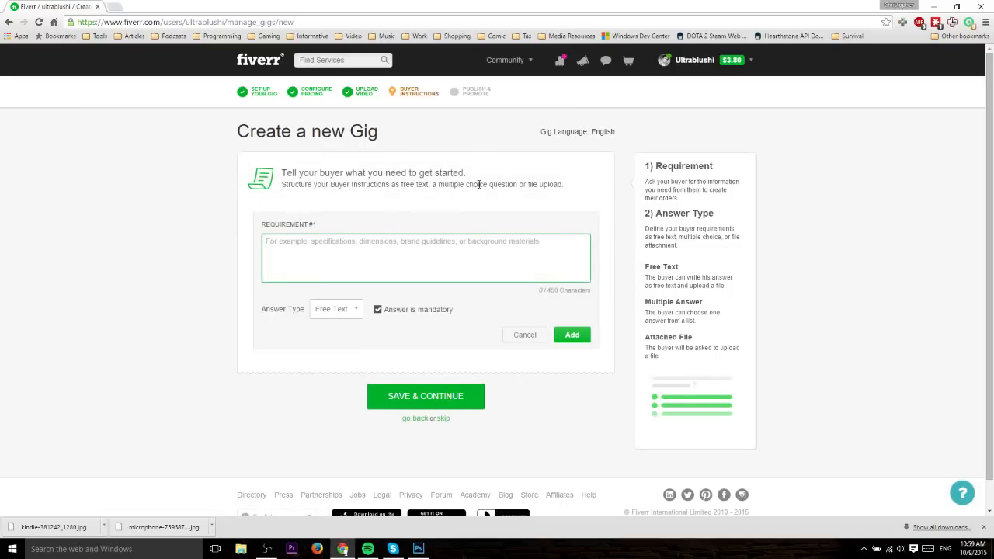
Step: Try the Multiple Answer and Attached File answer types on the first requirement, then return it to Free Text
click(348, 308)
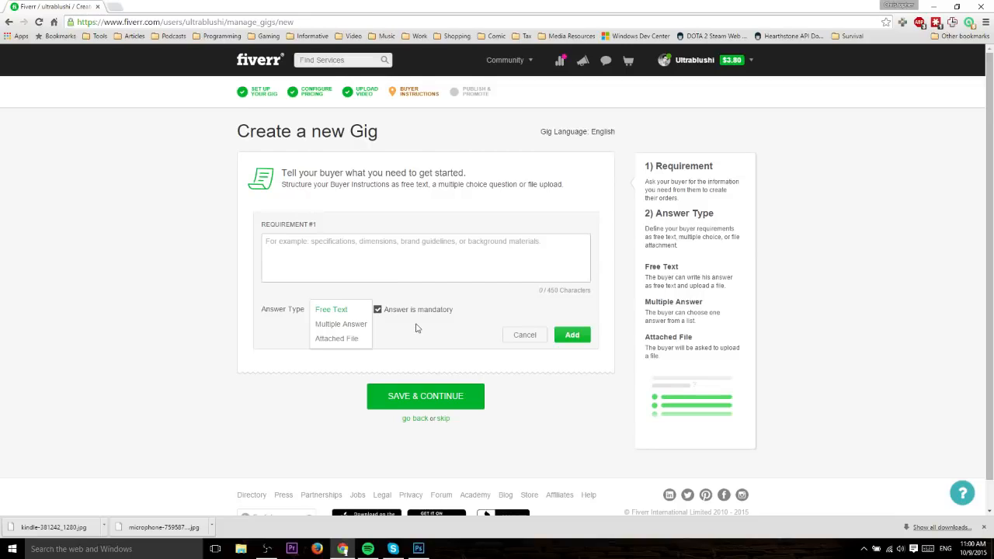
click(354, 332)
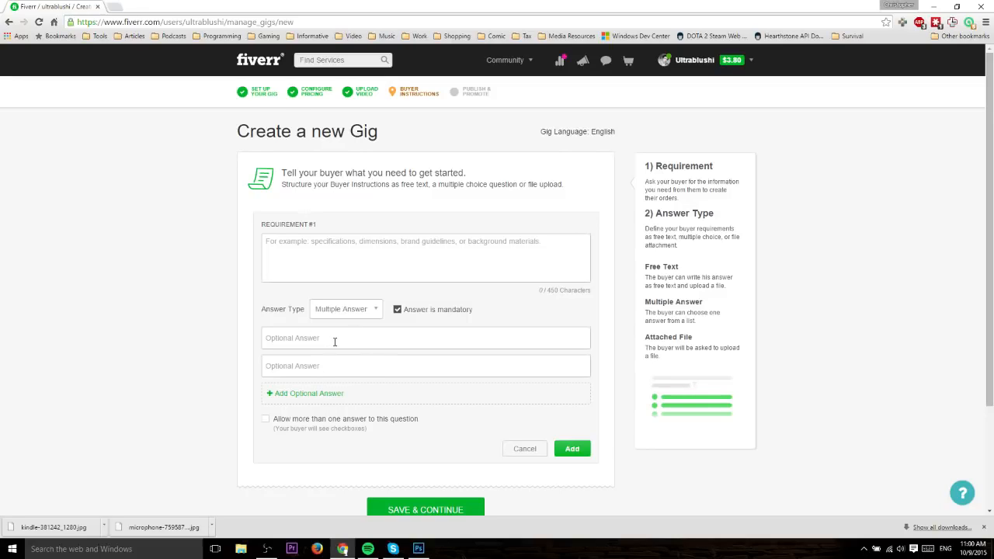
click(358, 312)
click(357, 339)
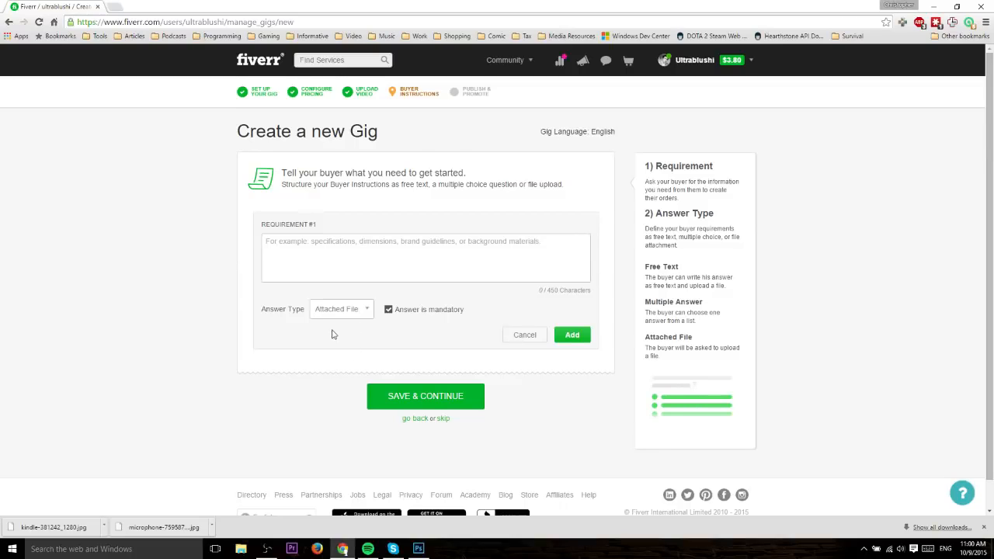
click(346, 310)
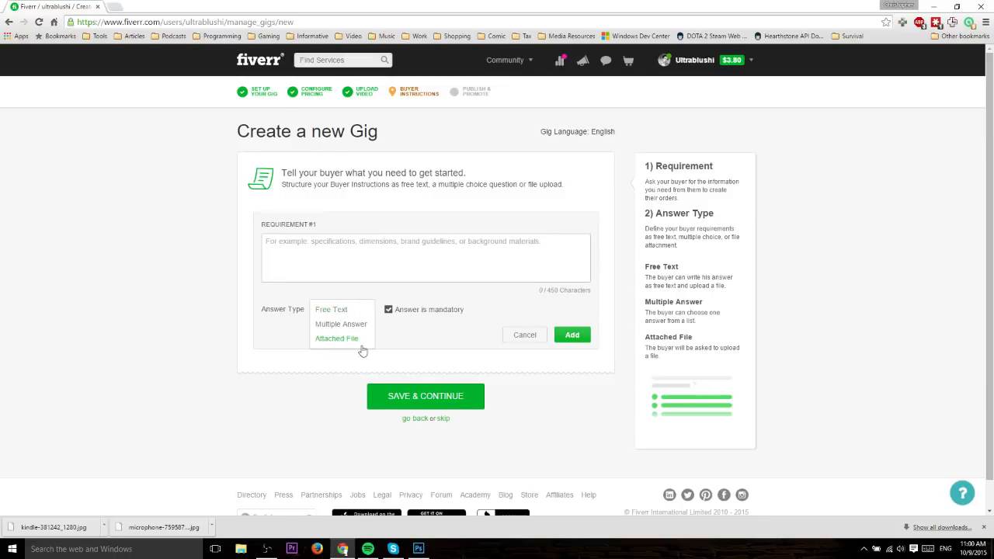
click(349, 340)
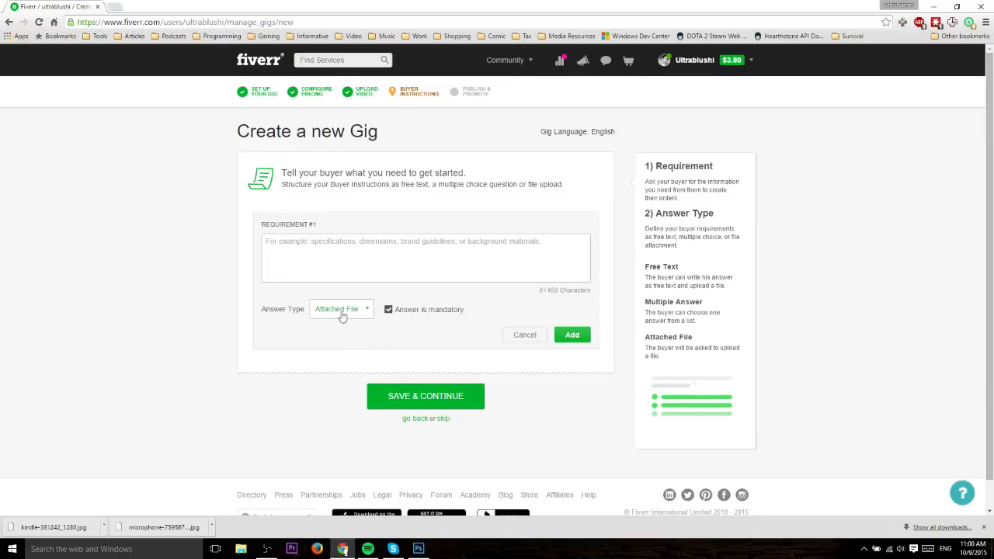
click(342, 315)
click(360, 313)
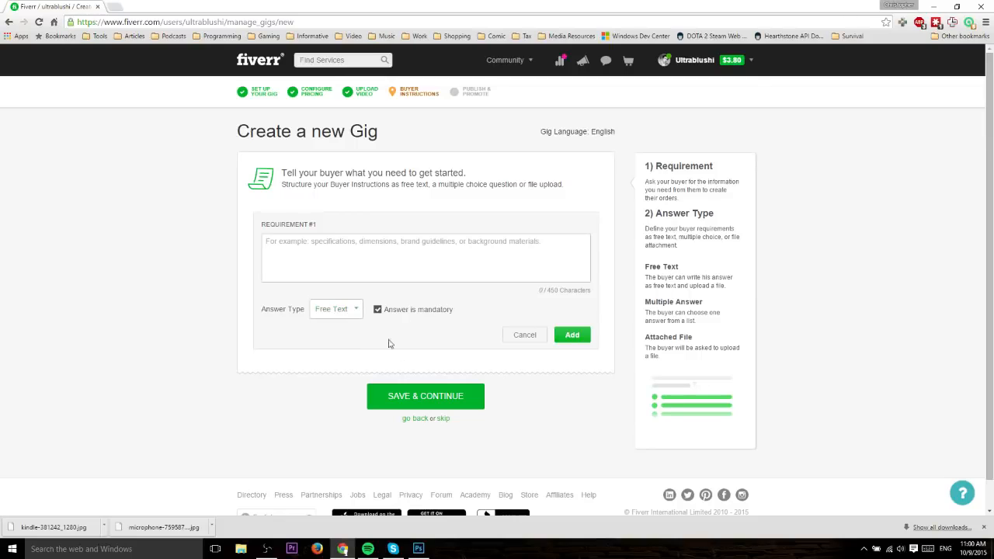
Step: Add the first buyer requirement with the text "Something" as a mandatory Free Text answer
drag(319, 236, 230, 225)
click(317, 263)
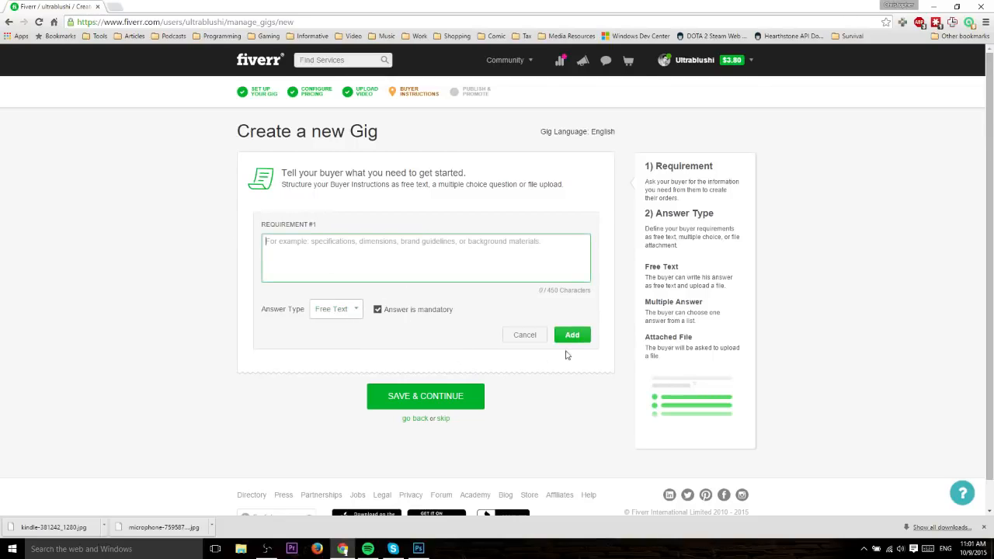
text(Something)
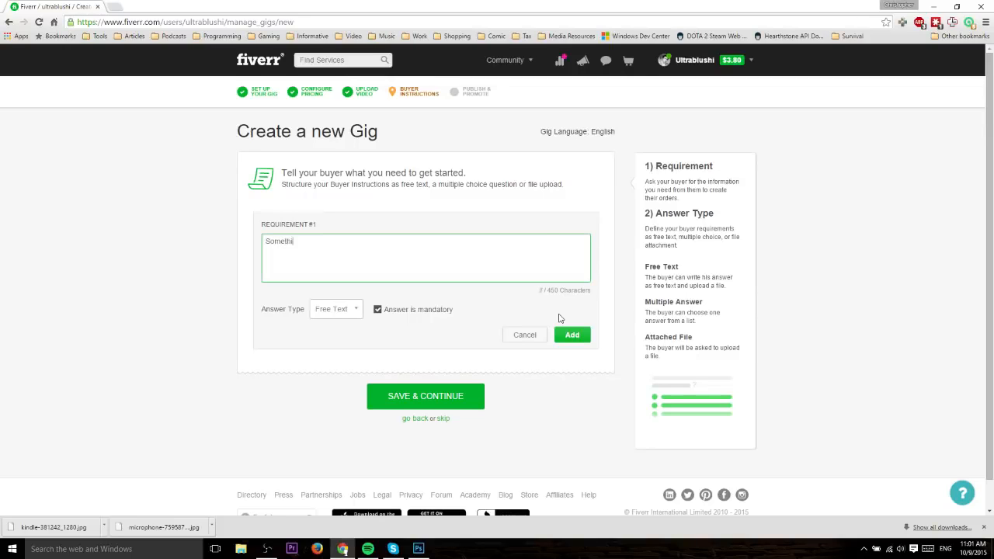
click(572, 335)
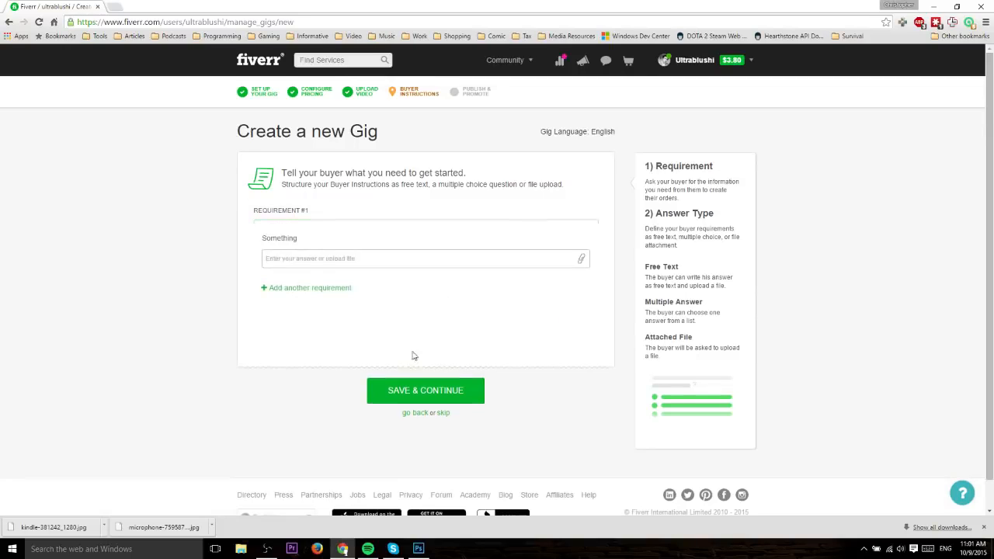
Step: Add a second mandatory requirement reading "The file please" with the Attached File answer type, and save the buyer instructions
click(326, 272)
click(340, 311)
click(343, 342)
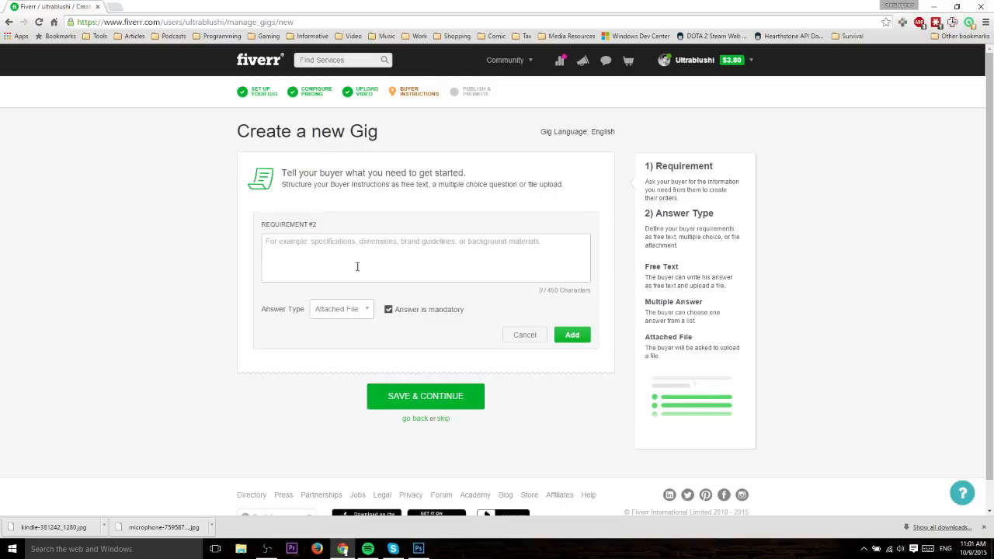
click(350, 256)
text(The file please)
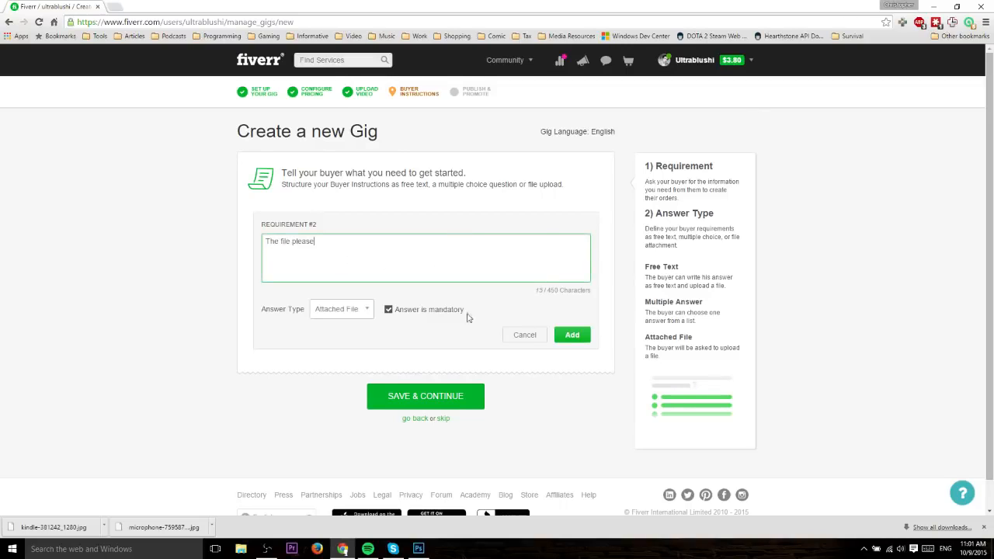
click(578, 339)
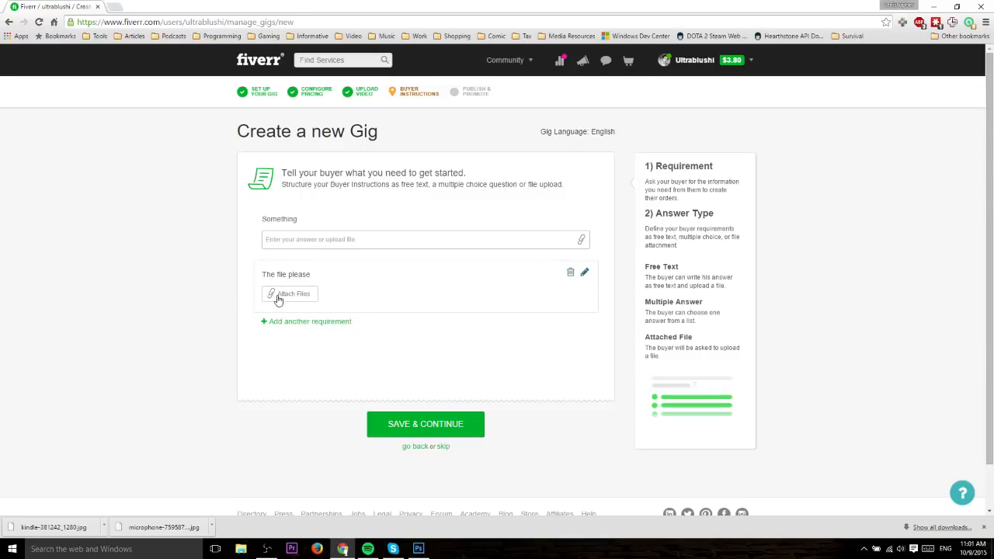
click(439, 428)
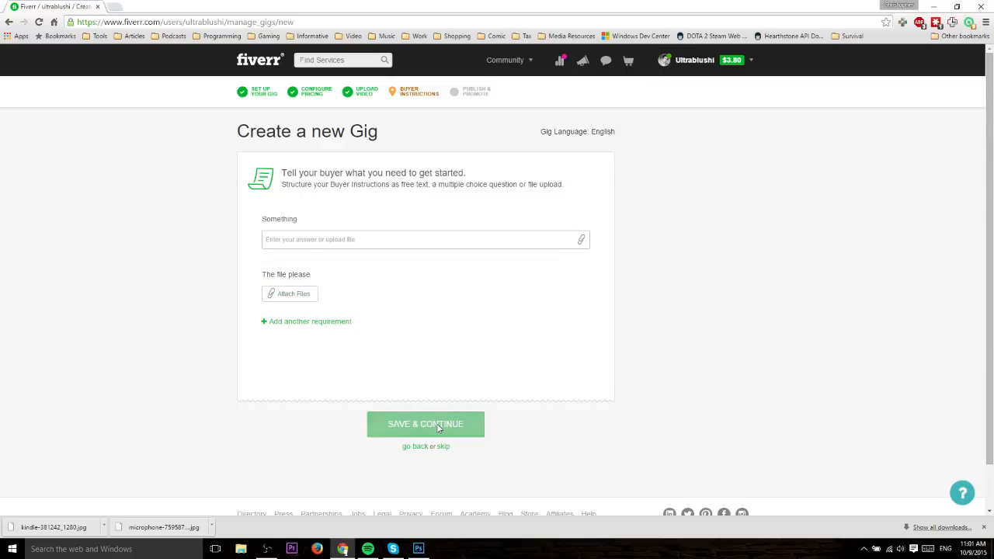